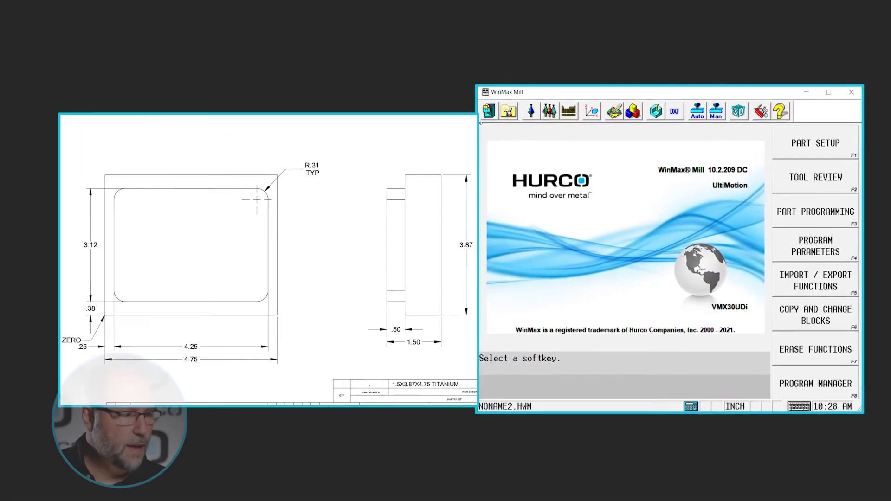
Step: Create a new conversational program, NONAME3.HWM, from Program Manager and open its Part Setup
{"action": "left_click", "coordinate": [483, 114]}
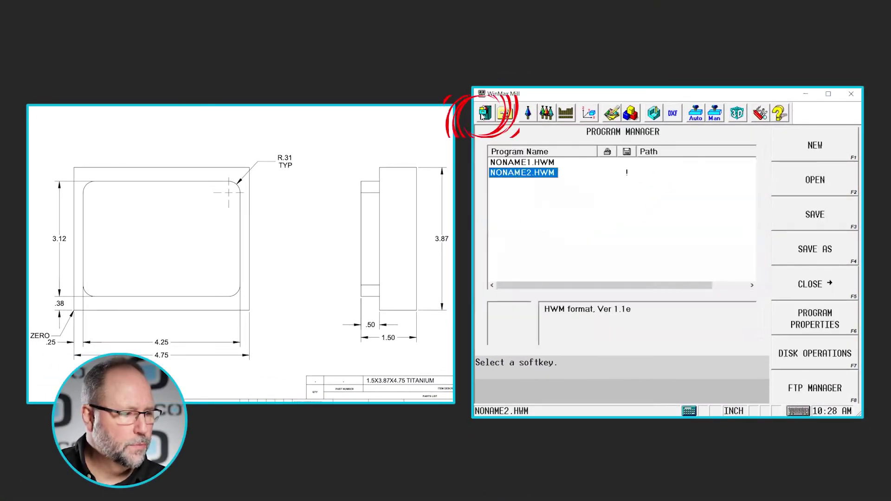
{"action": "left_click", "coordinate": [819, 142]}
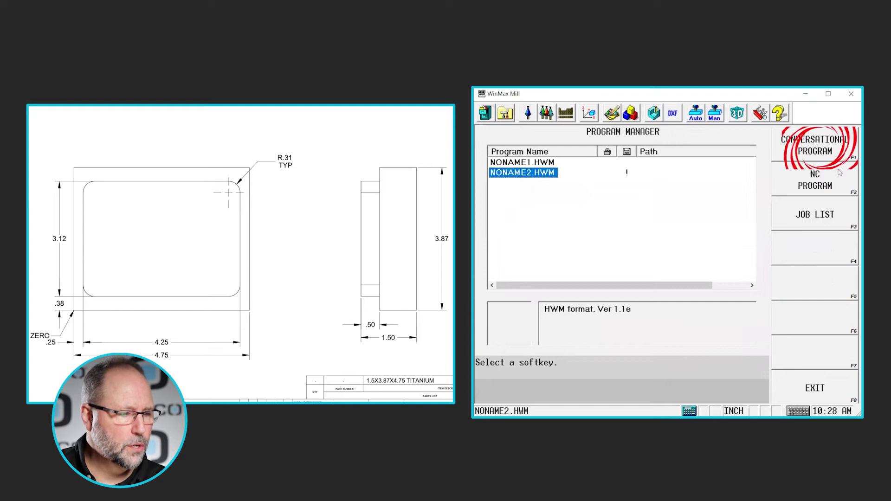
{"action": "left_click", "coordinate": [819, 142]}
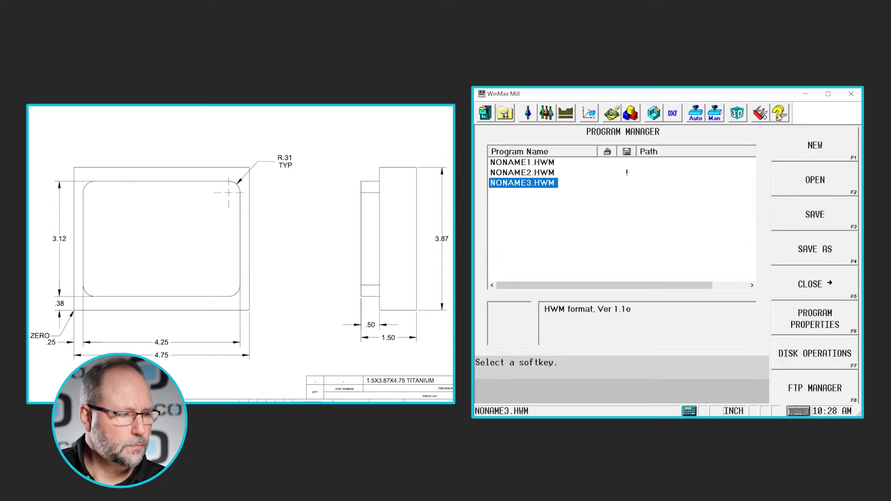
{"action": "left_click", "coordinate": [589, 114]}
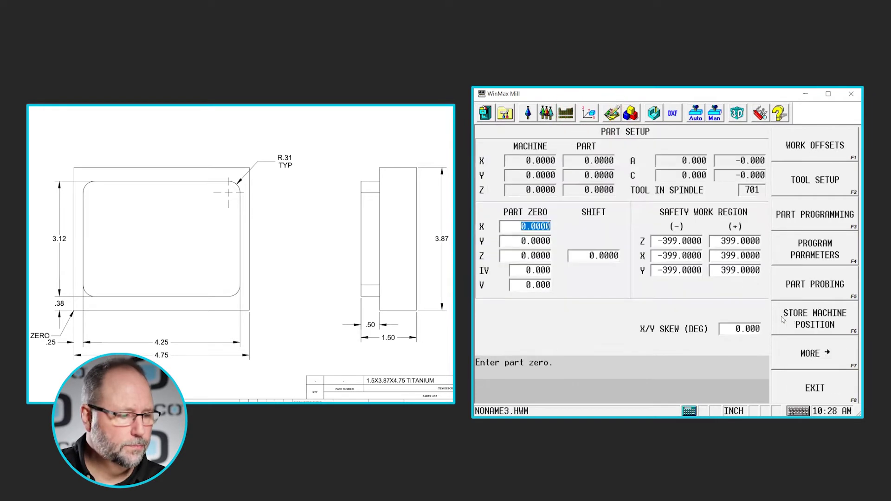
Step: Turn on manual stock sizing and size the stock as a 4.75 × 3.87 × 1.5 box
{"action": "left_click", "coordinate": [829, 359]}
{"action": "left_click", "coordinate": [811, 146]}
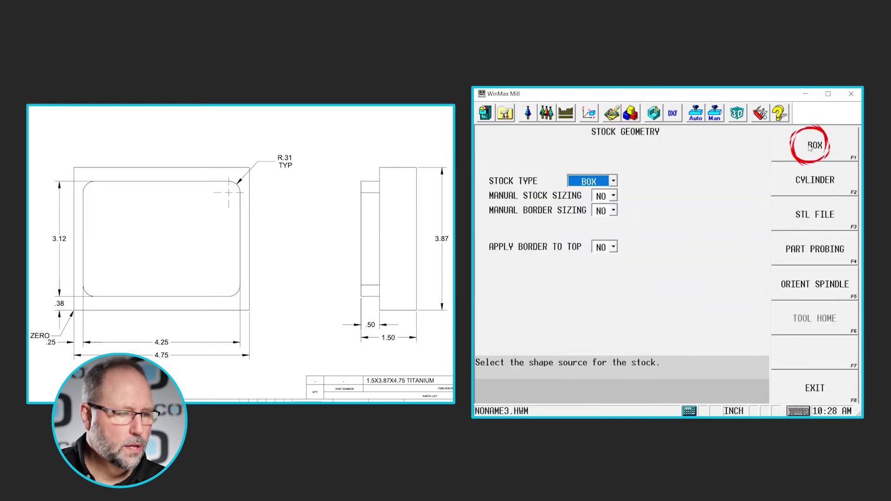
{"action": "left_click", "coordinate": [613, 197]}
{"action": "left_click", "coordinate": [606, 216]}
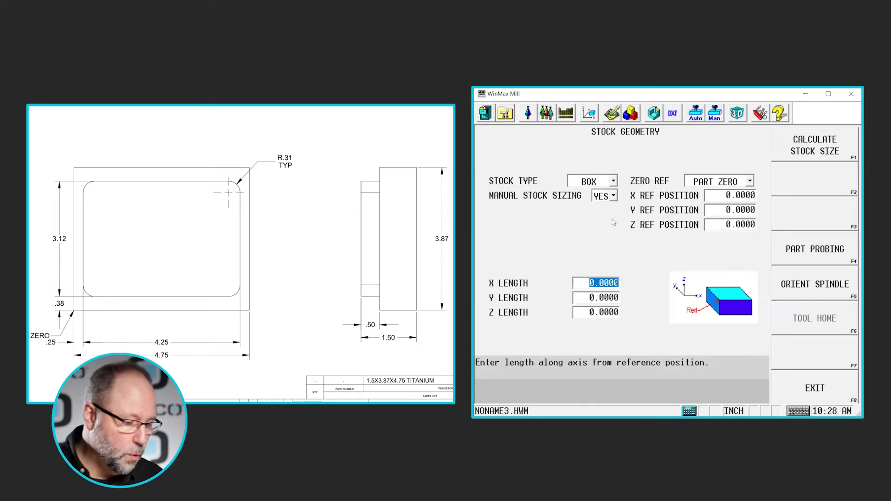
{"action": "type", "text": "4.75"}
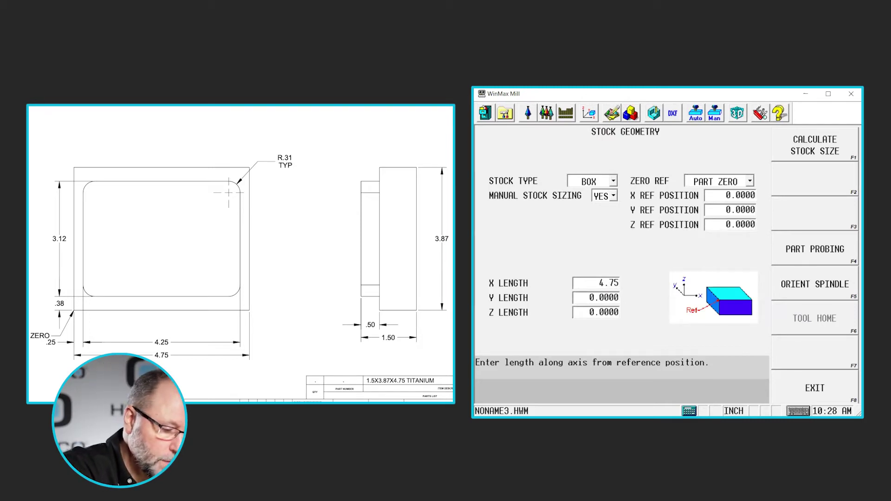
{"action": "key", "text": "Return"}
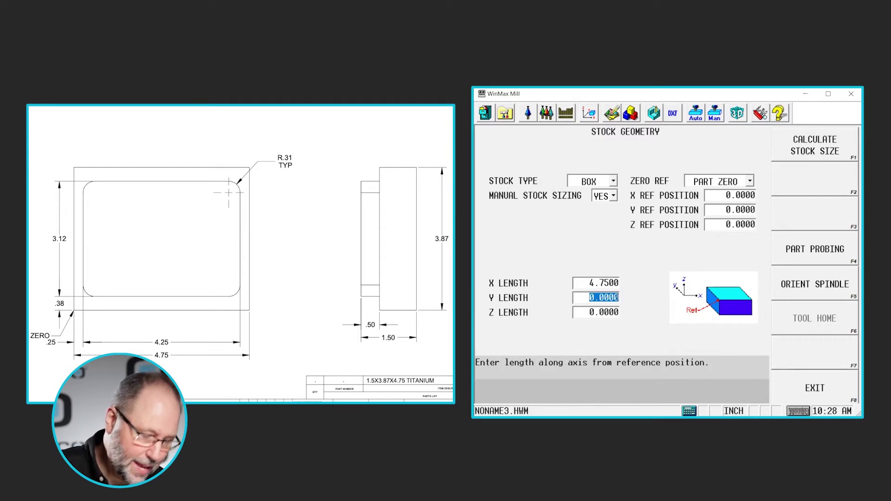
{"action": "type", "text": "3.87"}
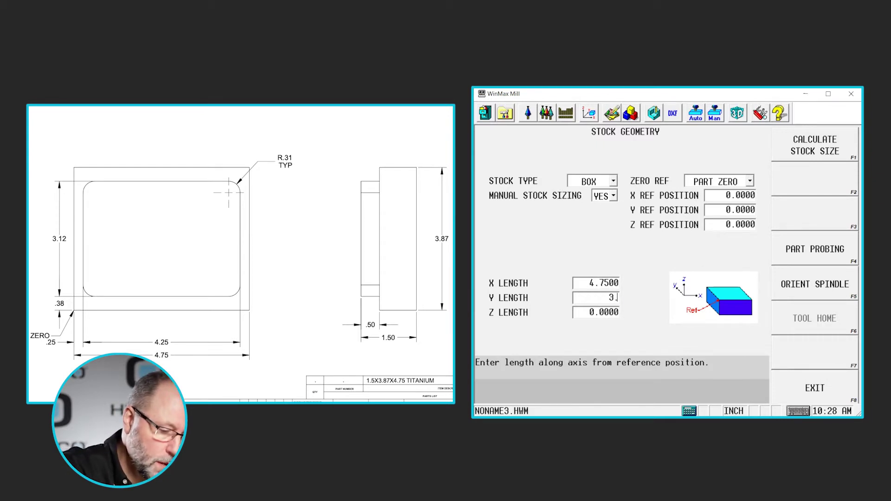
{"action": "key", "text": "Return"}
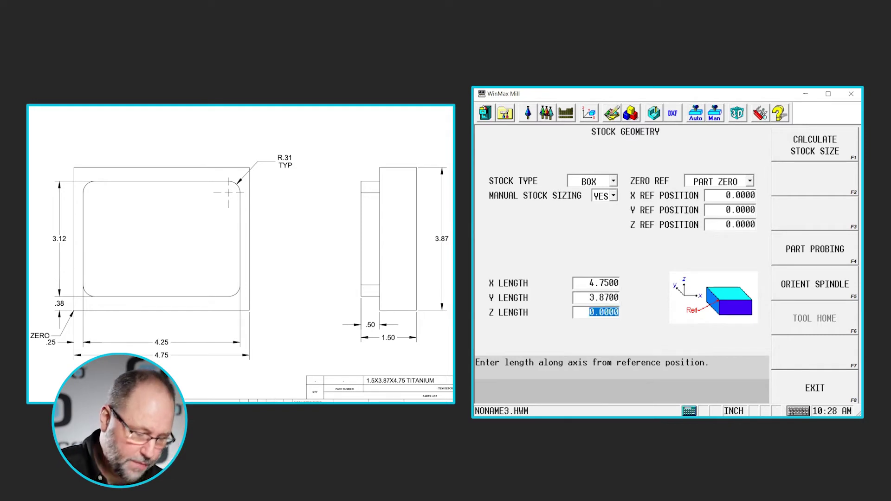
{"action": "type", "text": "1.5"}
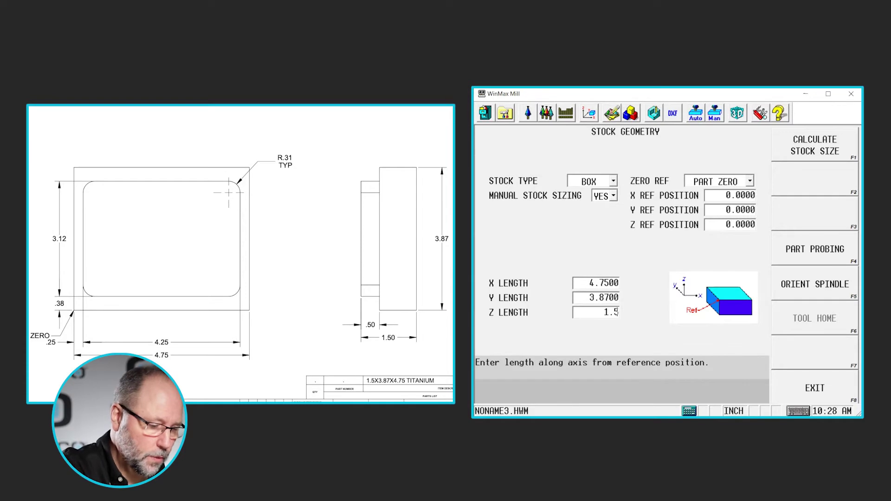
{"action": "key", "text": "Return"}
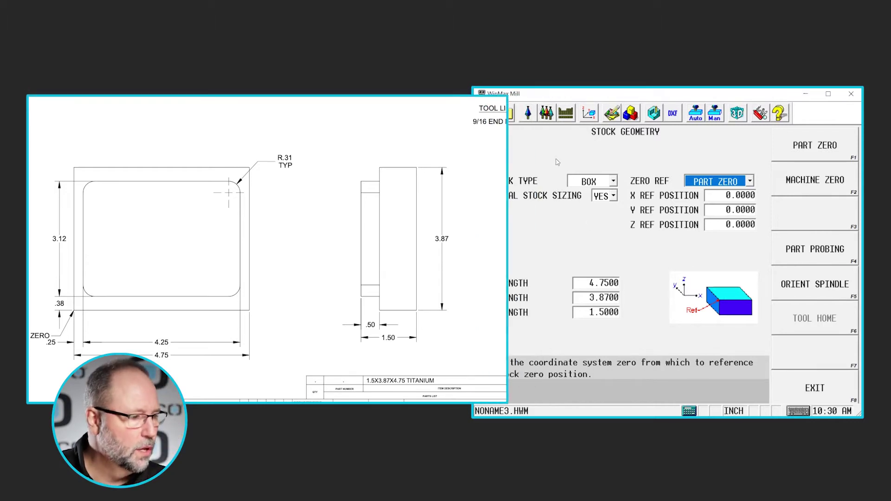
{"action": "left_click", "coordinate": [528, 115]}
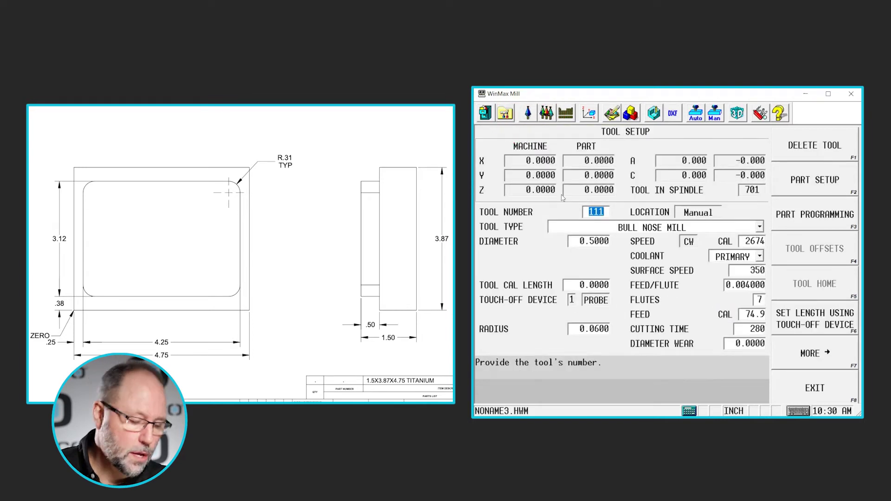
Step: Define tool 101 as an end mill with a 9/16 (0.5625) diameter
{"action": "type", "text": "101"}
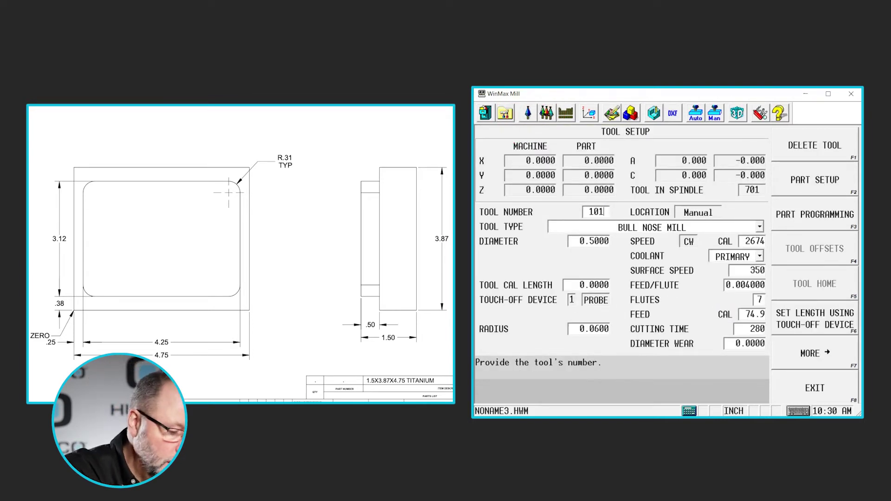
{"action": "key", "text": "Return"}
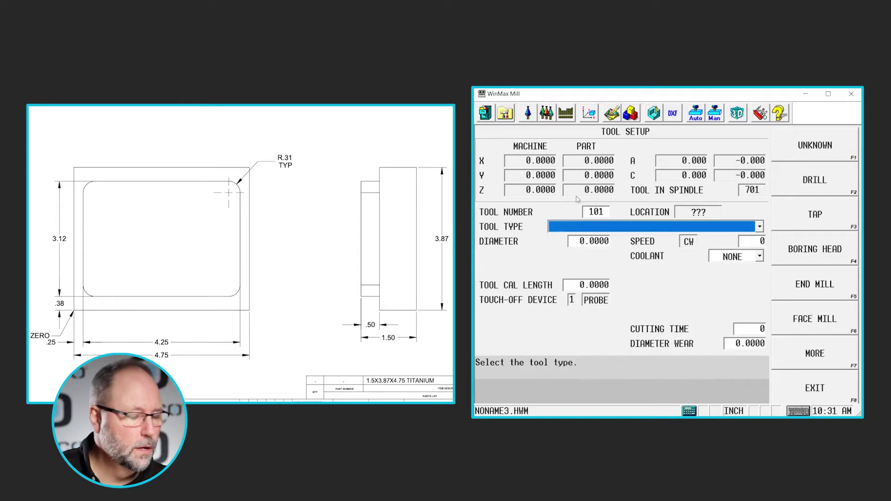
{"action": "left_click", "coordinate": [805, 279]}
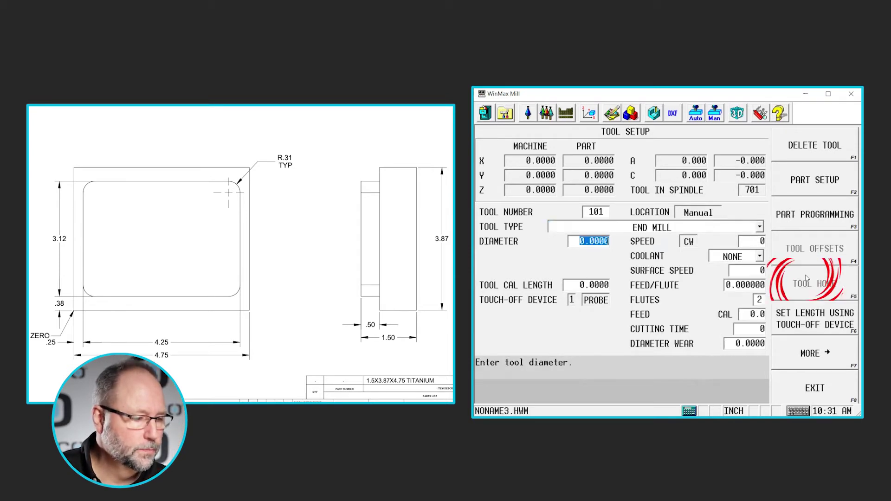
{"action": "type", "text": "9"}
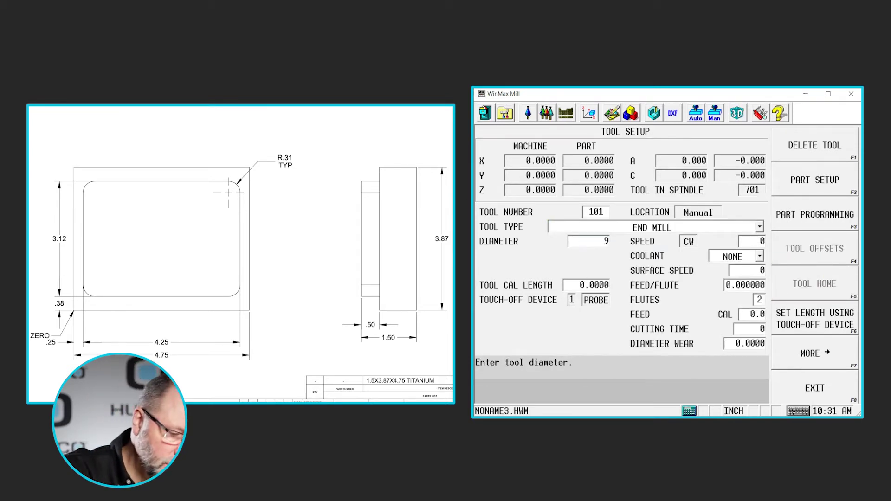
{"action": "key", "text": "Escape"}
{"action": "type", "text": "9/16"}
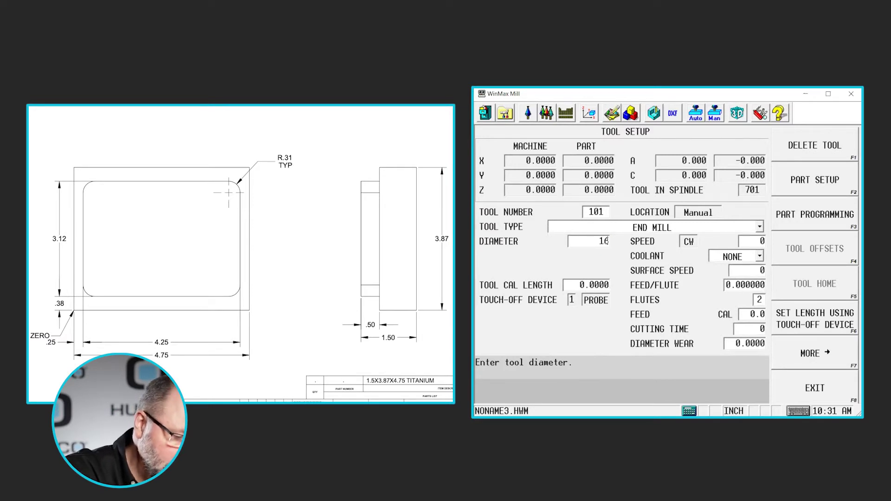
{"action": "key", "text": "Return"}
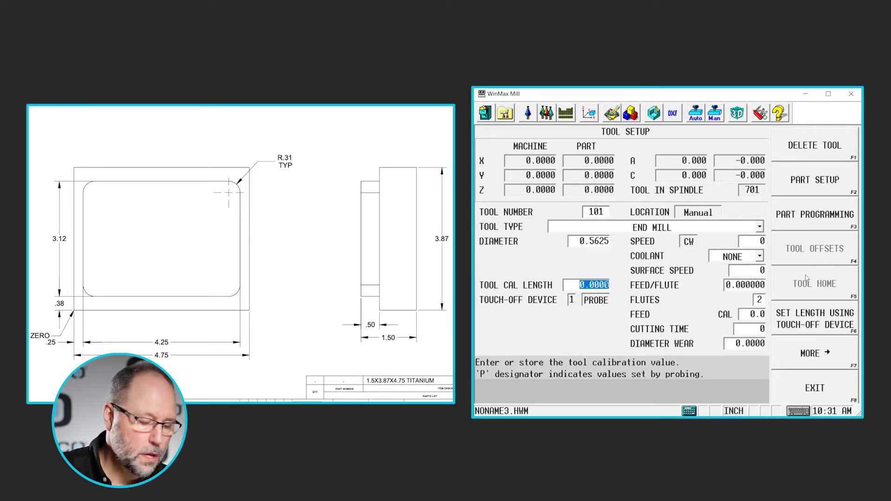
Step: Give tool 101 a surface speed of 800, 0.005 feed per flute and 3 flutes
{"action": "key", "text": "Return"}
{"action": "key", "text": "Return"}
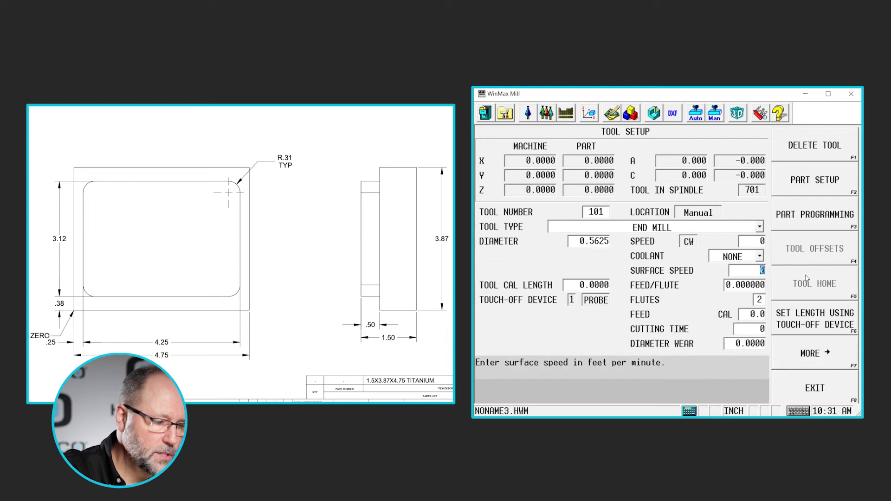
{"action": "type", "text": "800"}
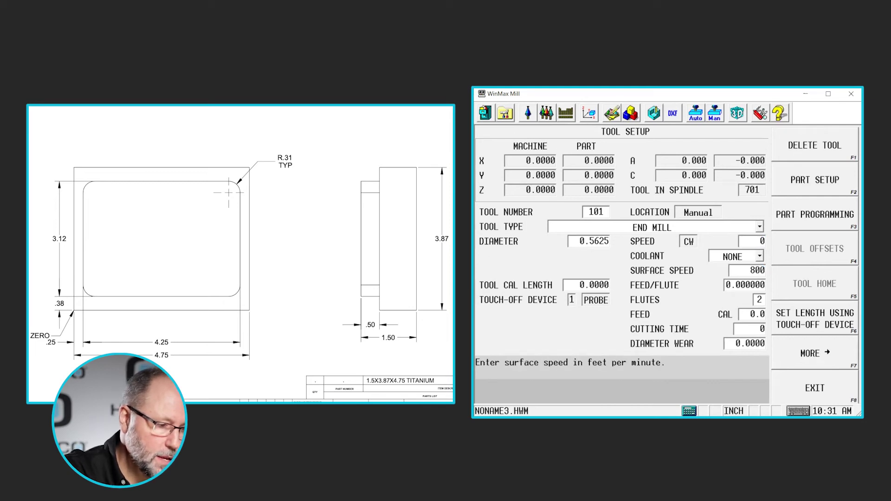
{"action": "key", "text": "Return"}
{"action": "type", "text": ".005"}
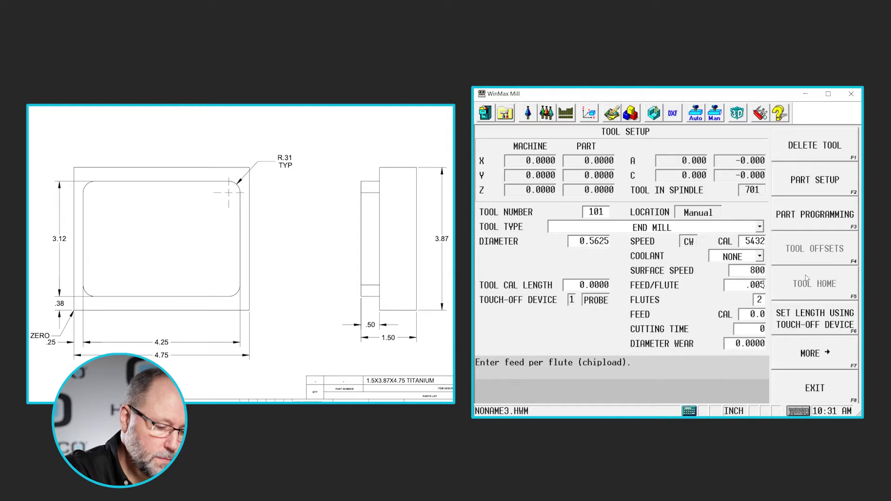
{"action": "key", "text": "Return"}
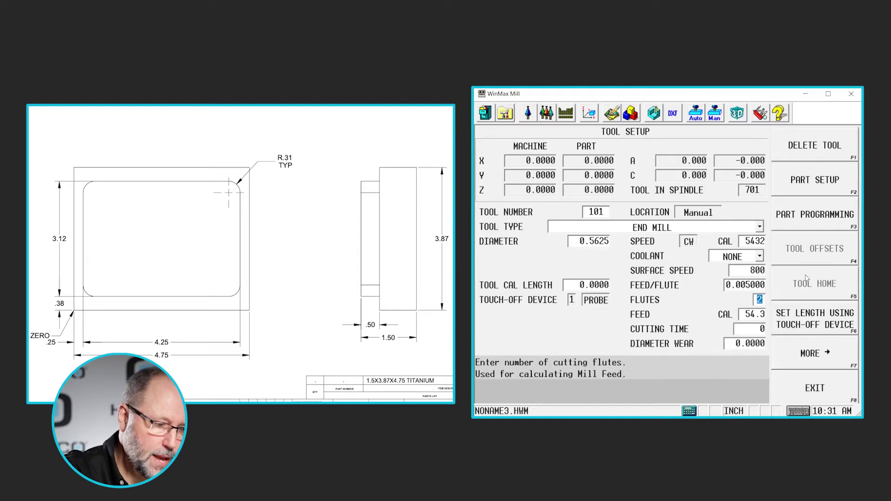
{"action": "type", "text": "3"}
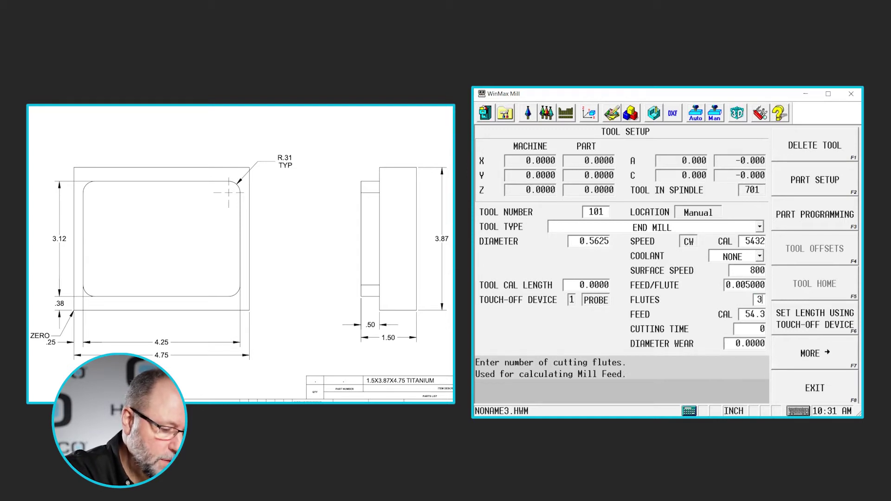
{"action": "key", "text": "Return"}
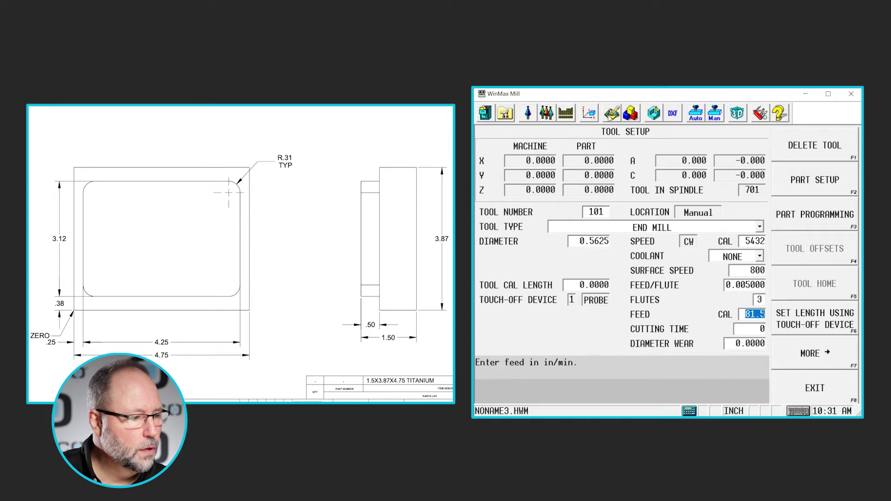
Step: Insert a new block before the end of the program and show the milling block types
{"action": "left_click", "coordinate": [631, 112]}
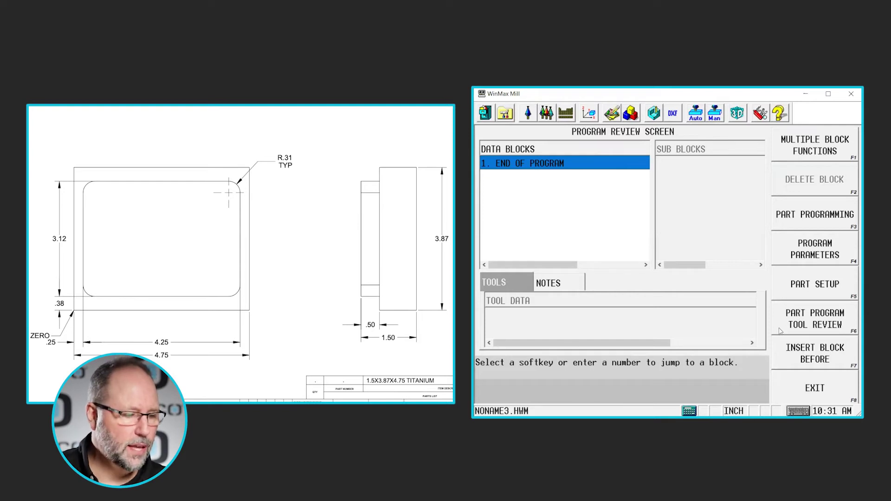
{"action": "left_click", "coordinate": [832, 356]}
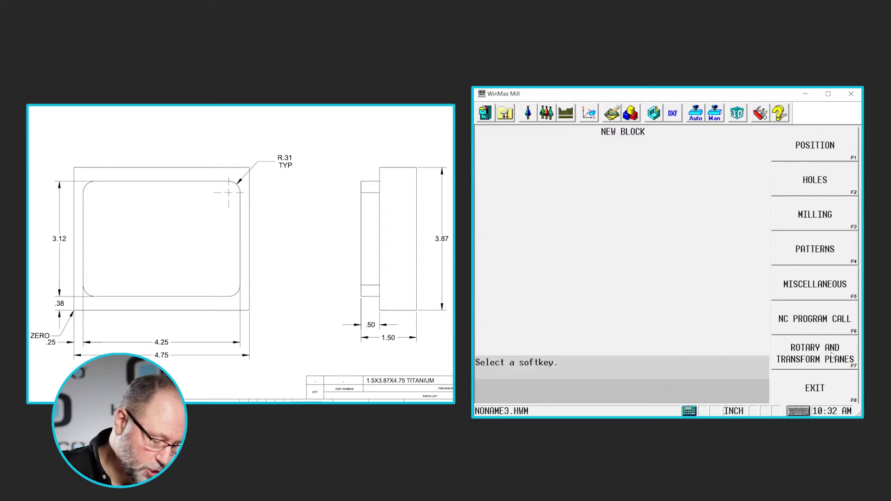
{"action": "left_click", "coordinate": [815, 217]}
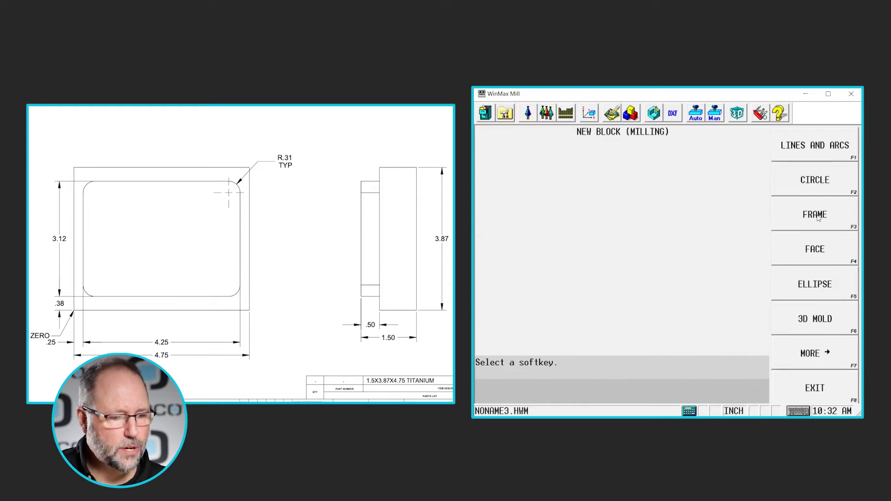
Step: Make block 1 a Mill Frame block and step through its X/Y corner and length fields
{"action": "left_click", "coordinate": [818, 217]}
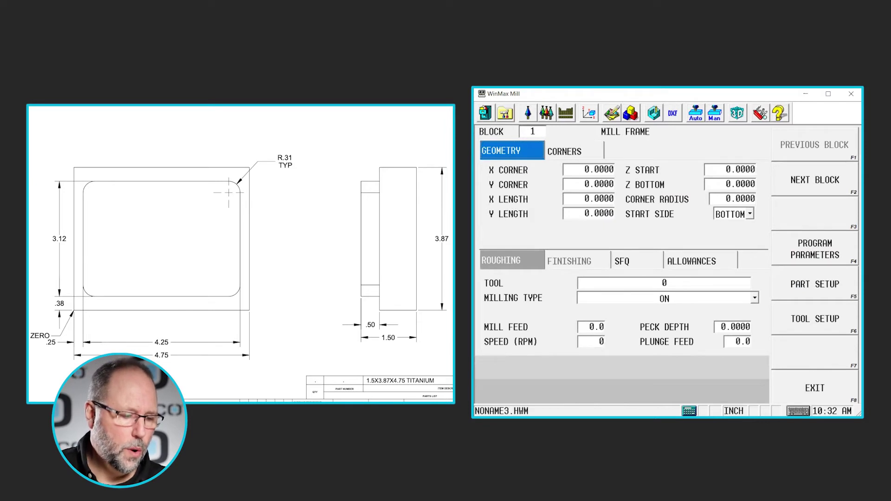
{"action": "key", "text": "alt+Tab"}
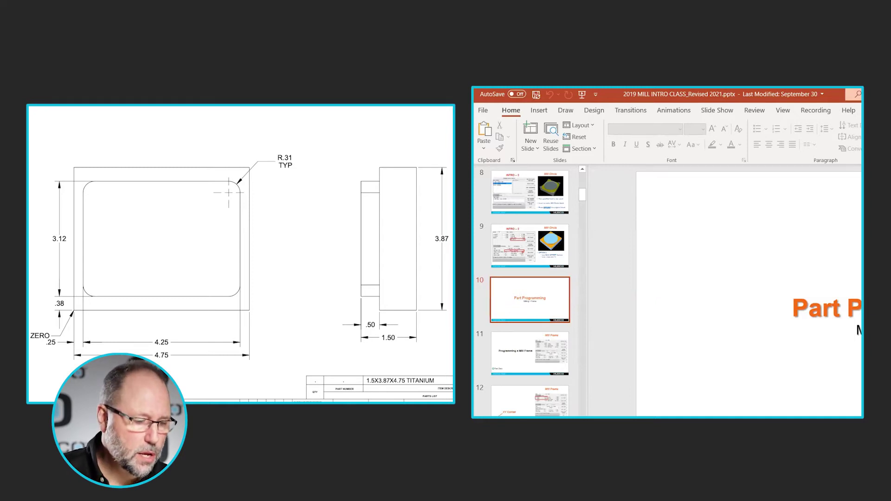
{"action": "key", "text": "alt+Tab"}
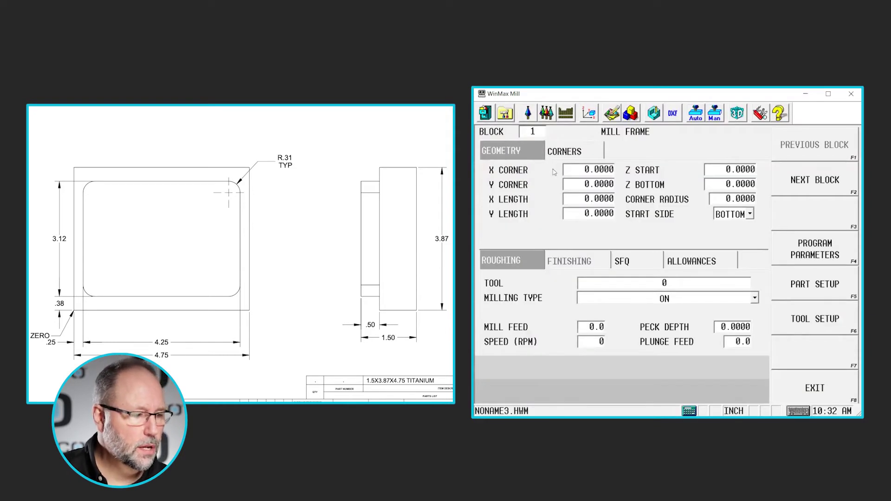
{"action": "left_click", "coordinate": [583, 169]}
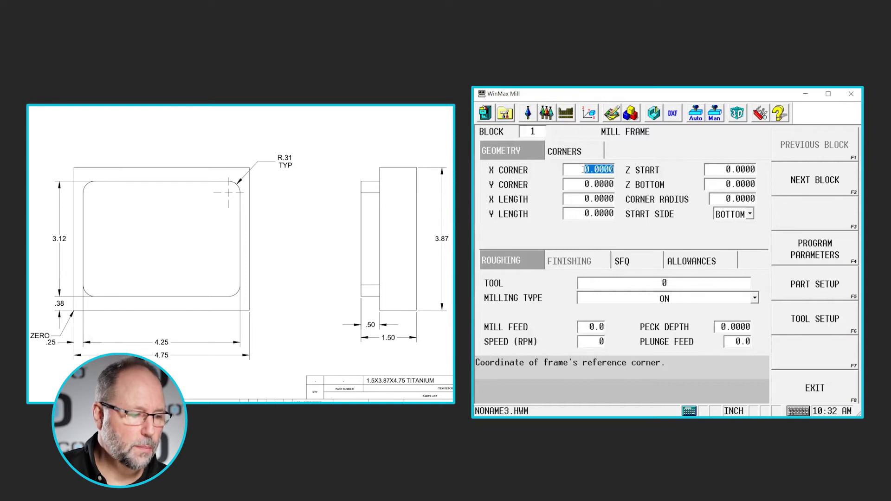
{"action": "left_click", "coordinate": [582, 185]}
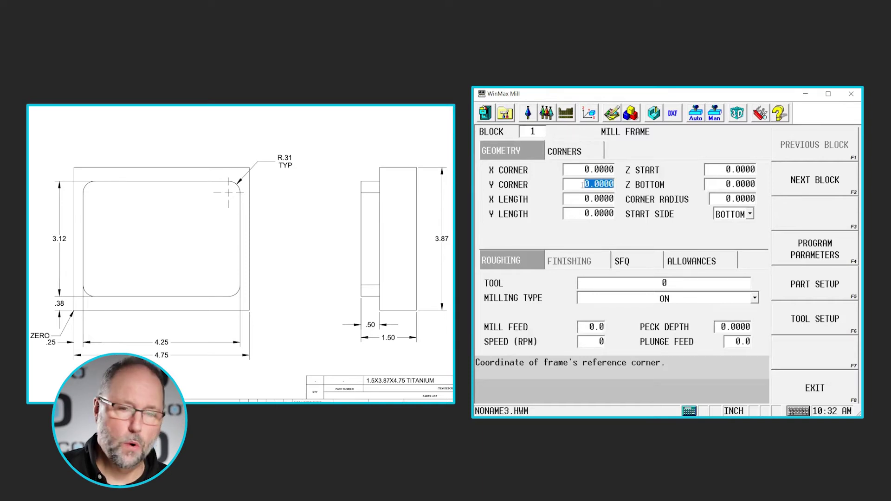
{"action": "left_click", "coordinate": [595, 199]}
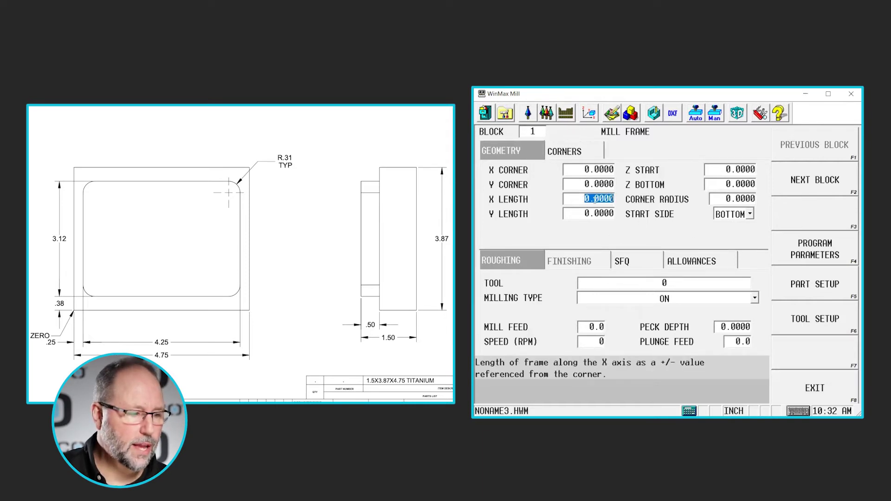
{"action": "left_click", "coordinate": [595, 214]}
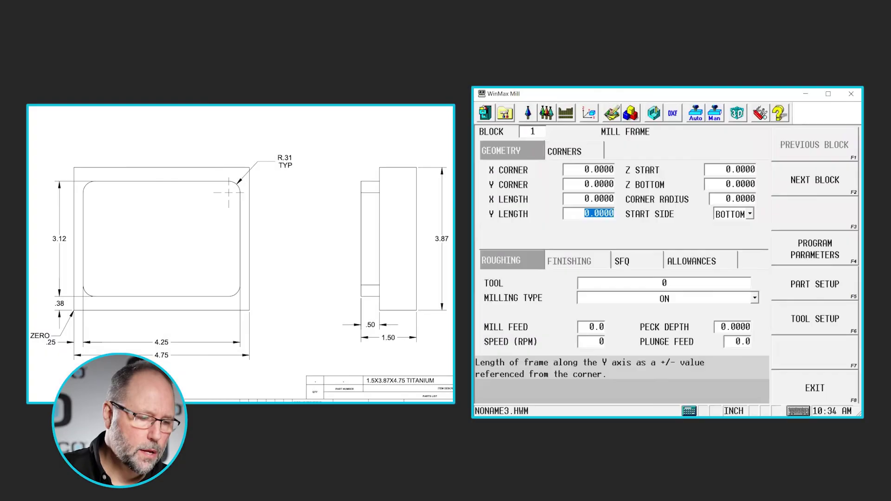
Step: Place the frame corner at X 0.25, Y 0.38 with lengths 4.25 by 3.12
{"action": "left_click", "coordinate": [577, 173]}
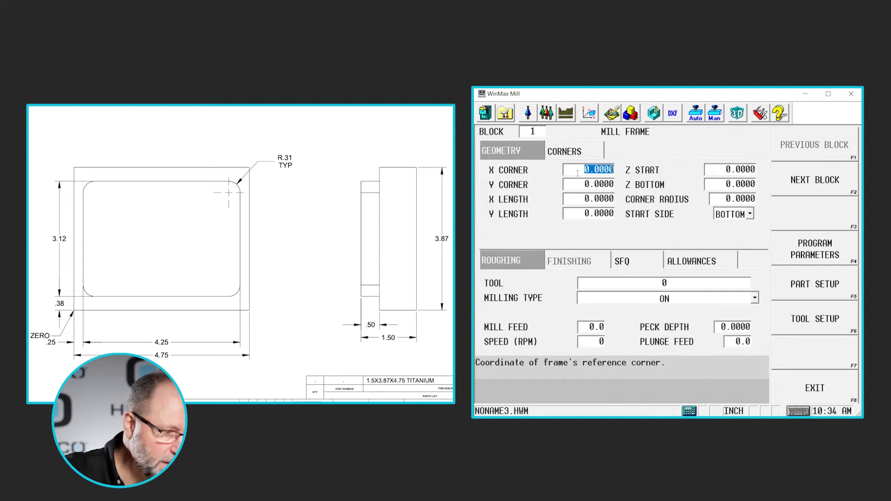
{"action": "type", "text": ".25"}
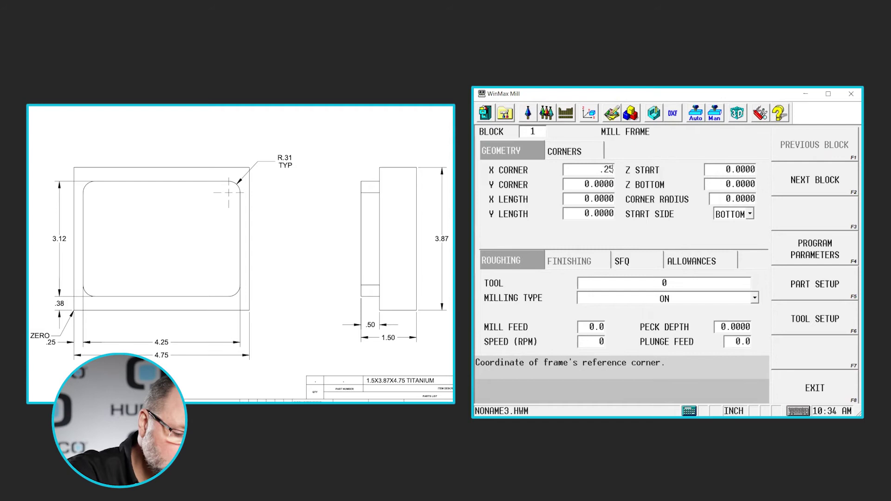
{"action": "key", "text": "Return"}
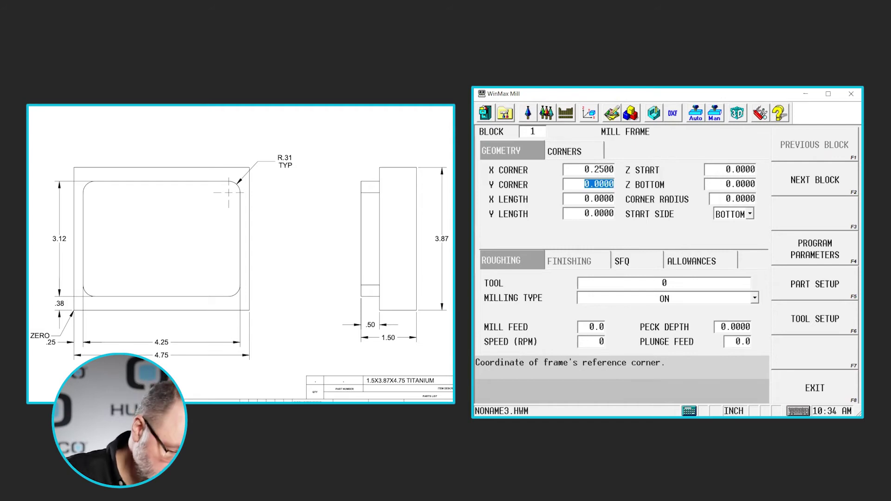
{"action": "type", "text": ".38"}
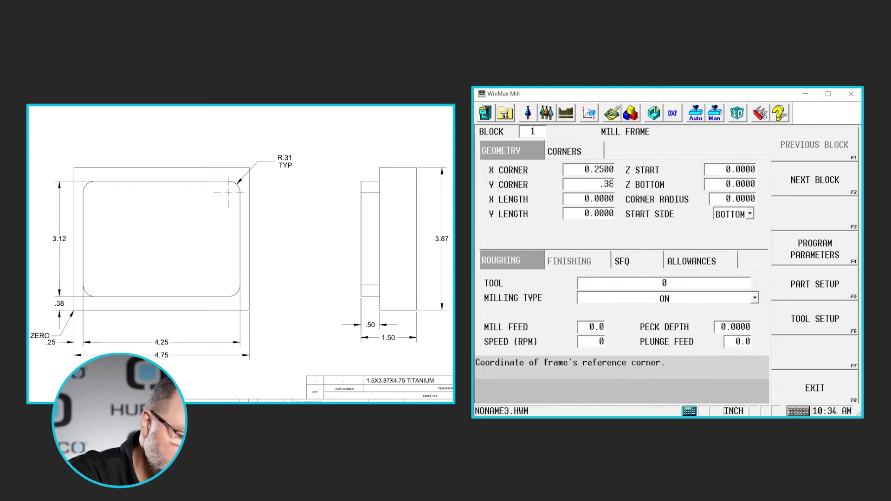
{"action": "key", "text": "Return"}
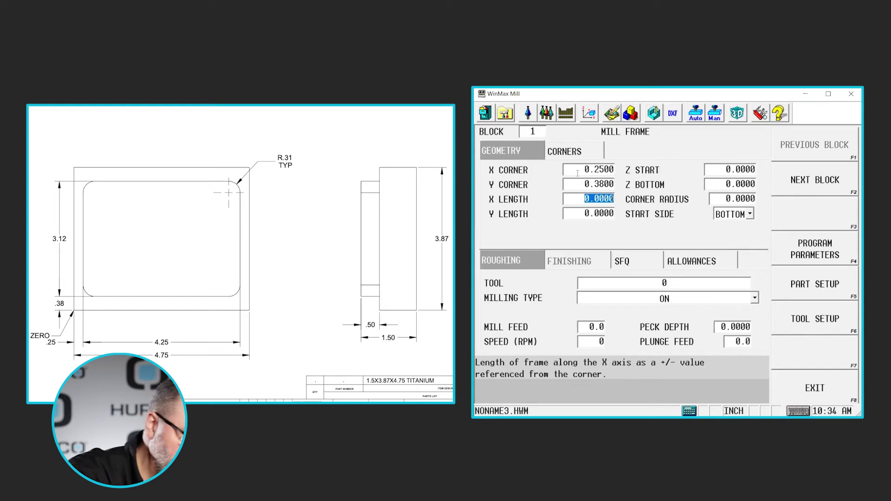
{"action": "type", "text": "4.2"}
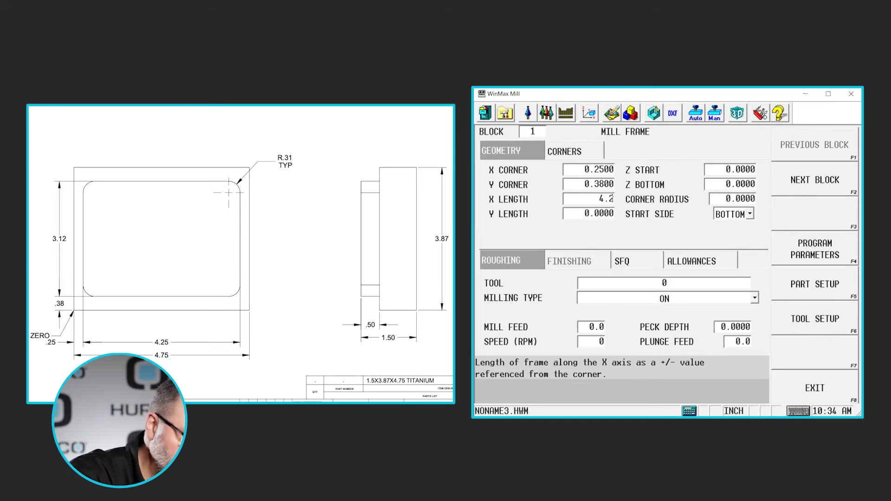
{"action": "type", "text": "5"}
{"action": "key", "text": "Return"}
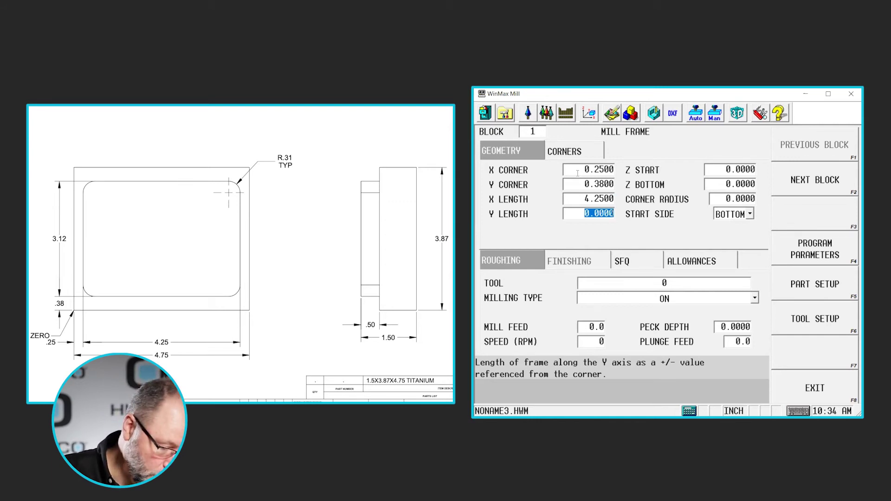
{"action": "type", "text": "3"}
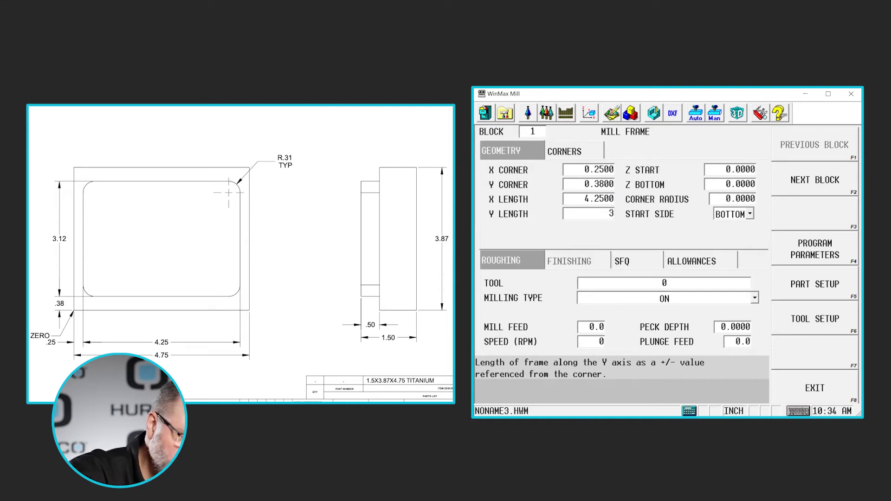
{"action": "type", "text": ".12"}
{"action": "key", "text": "Return"}
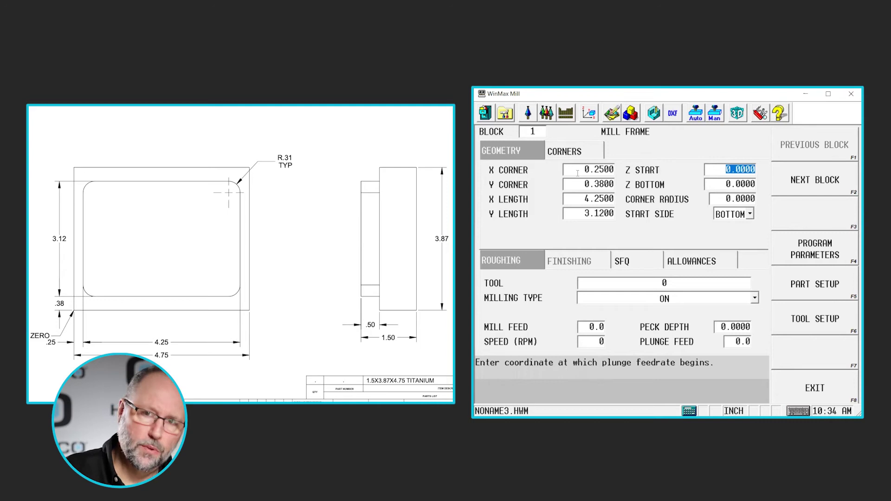
Step: Set Z start 0.1, Z bottom -0.5 and corner radius 0.31
{"action": "type", "text": "."}
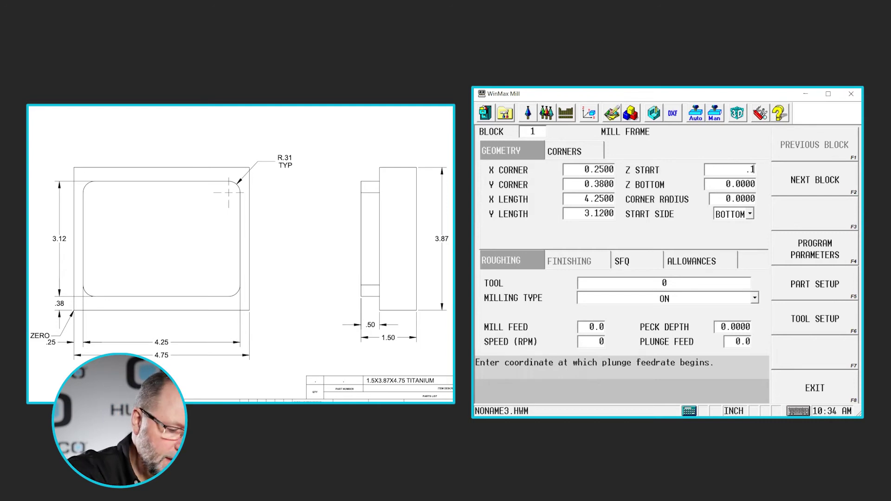
{"action": "type", "text": "1"}
{"action": "key", "text": "Return"}
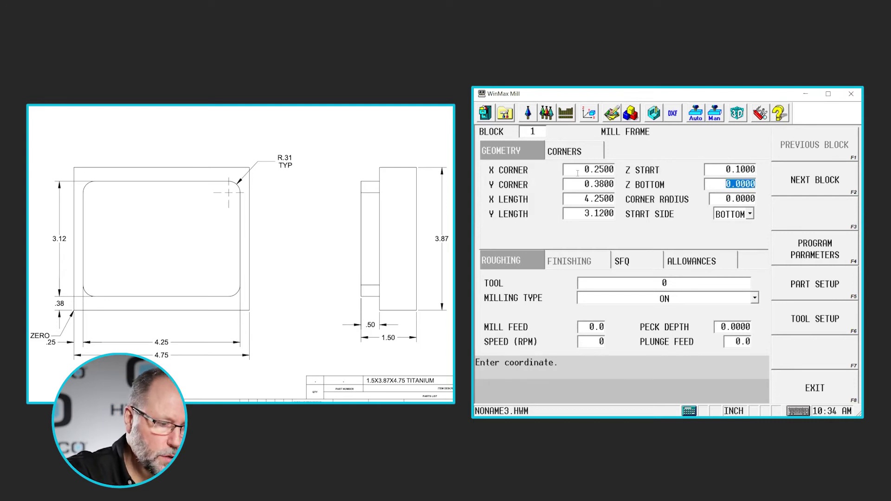
{"action": "type", "text": "-"}
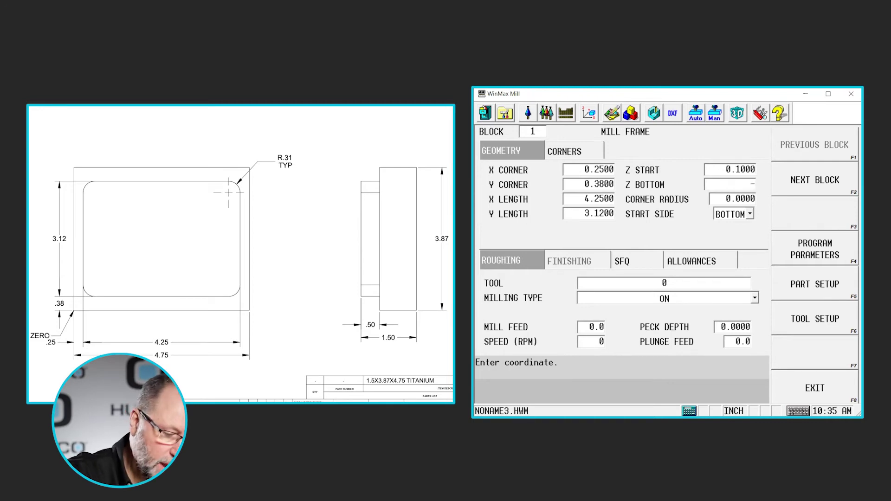
{"action": "type", "text": ".5"}
{"action": "key", "text": "Return"}
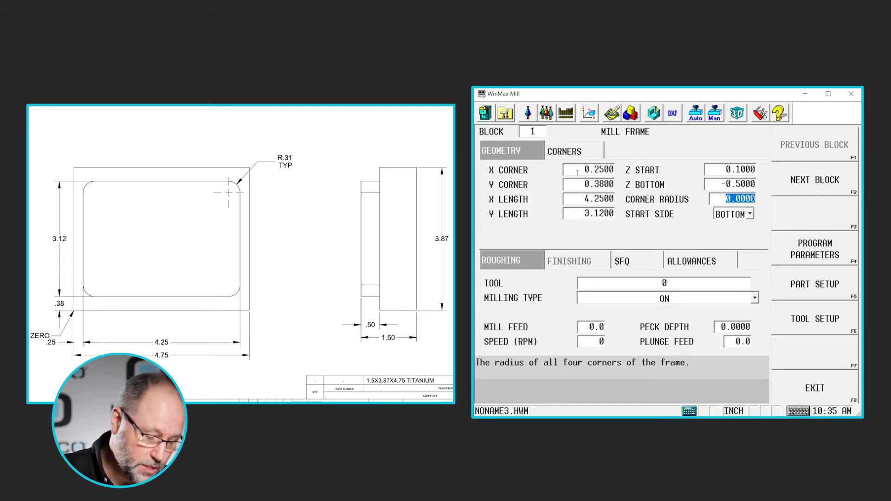
{"action": "type", "text": ".31"}
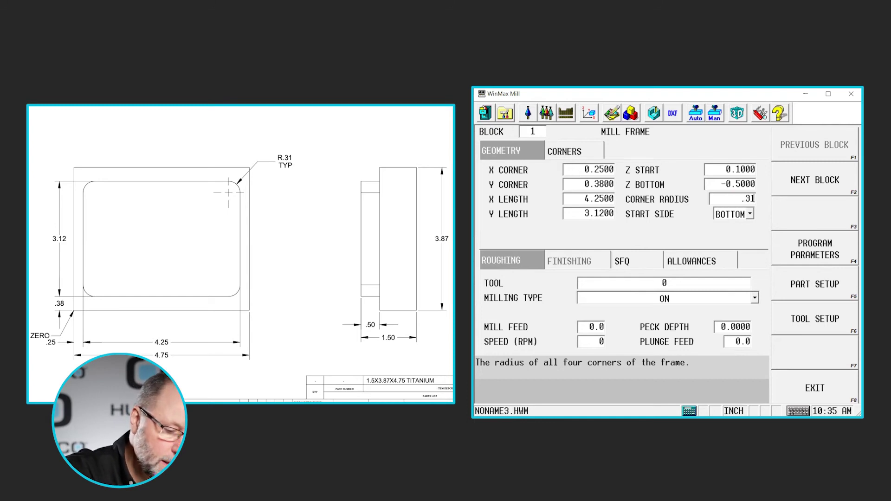
{"action": "key", "text": "Return"}
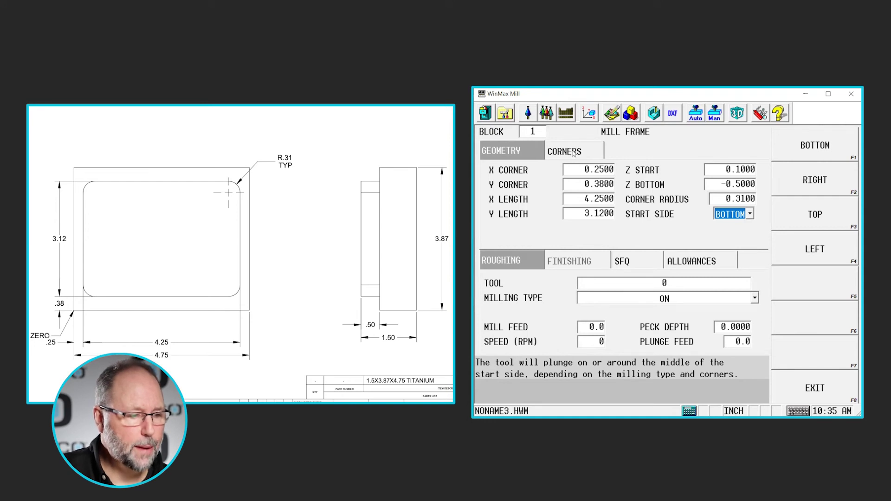
Step: Keep corner 1 a 0.31 arc like the other corners, then review the start side
{"action": "left_click", "coordinate": [574, 153]}
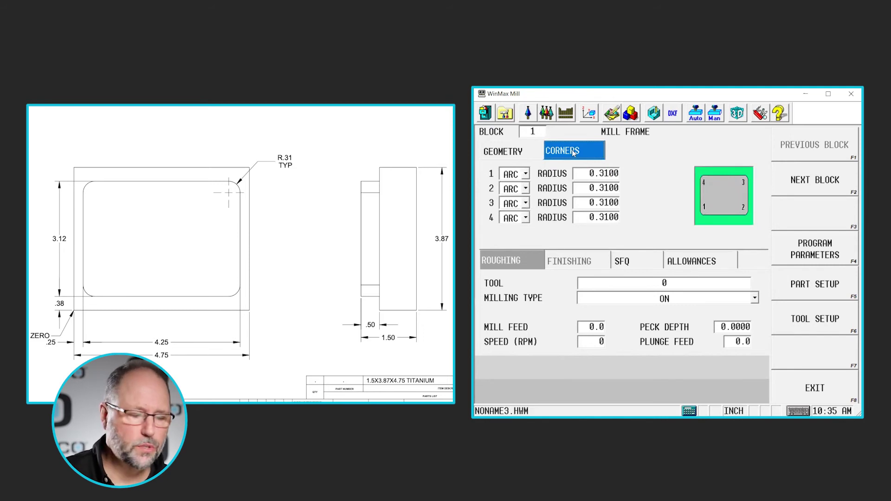
{"action": "left_click", "coordinate": [525, 174]}
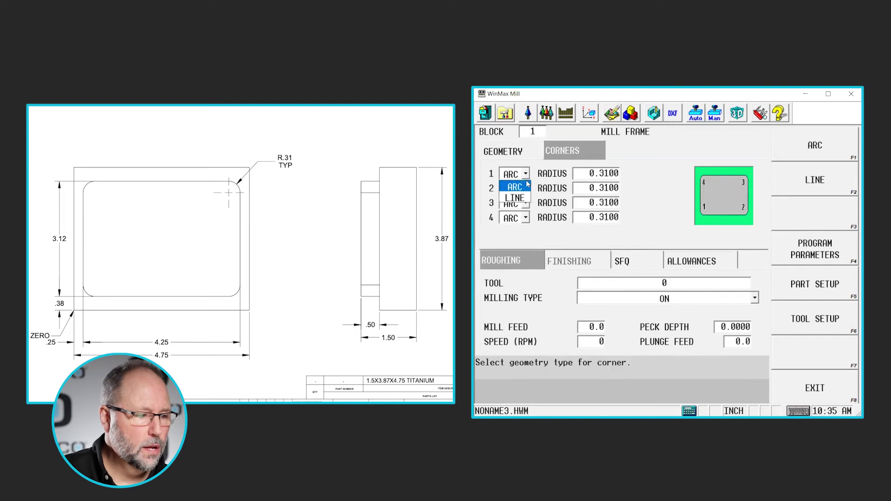
{"action": "left_click", "coordinate": [515, 198]}
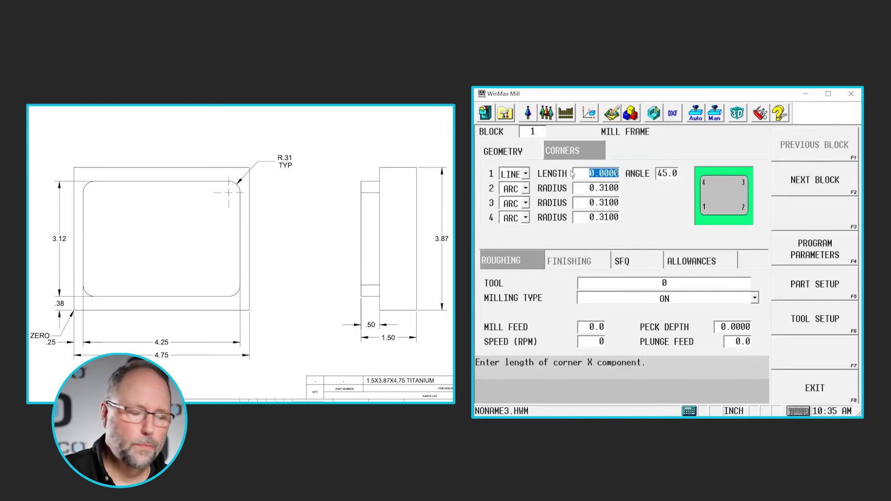
{"action": "left_click", "coordinate": [526, 174]}
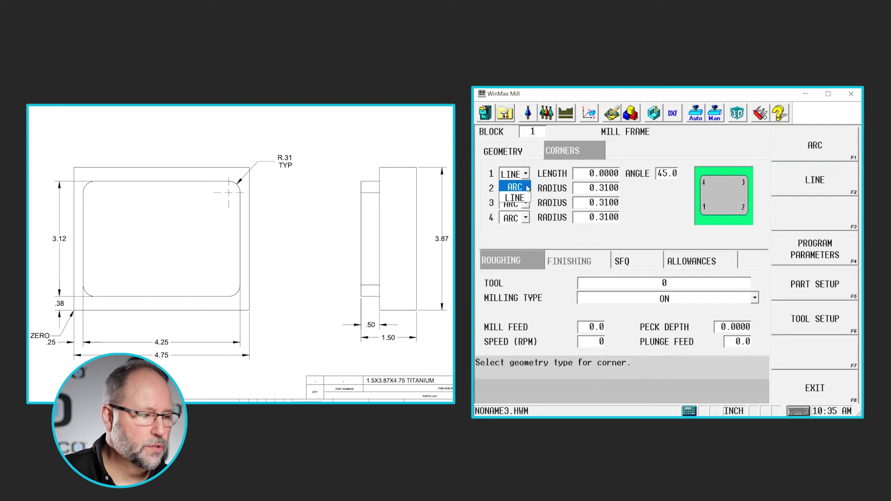
{"action": "left_click", "coordinate": [528, 187]}
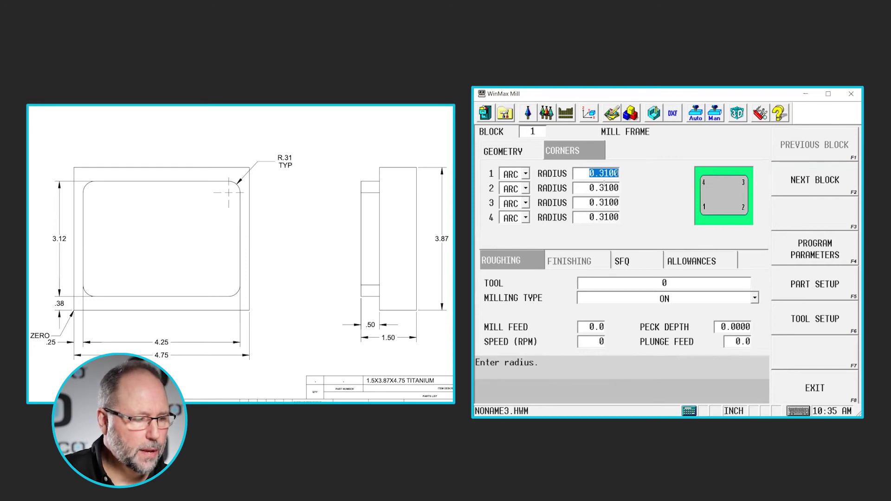
{"action": "left_click", "coordinate": [504, 152]}
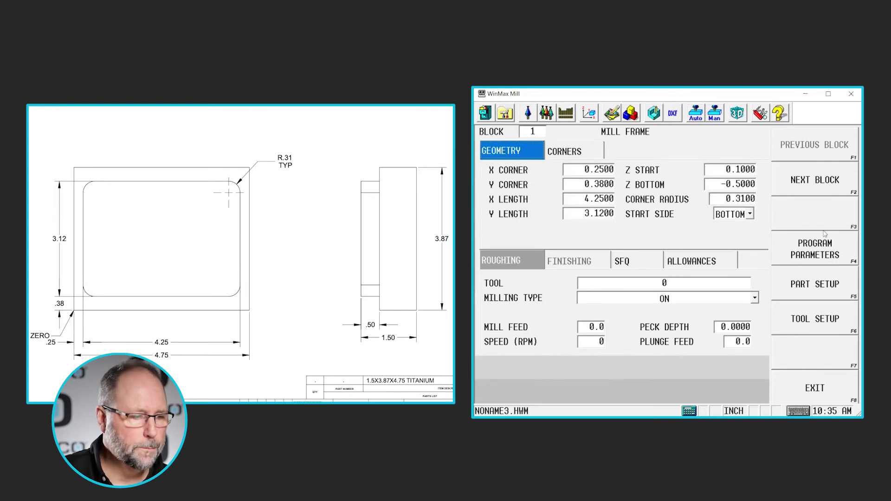
{"action": "left_click", "coordinate": [724, 214]}
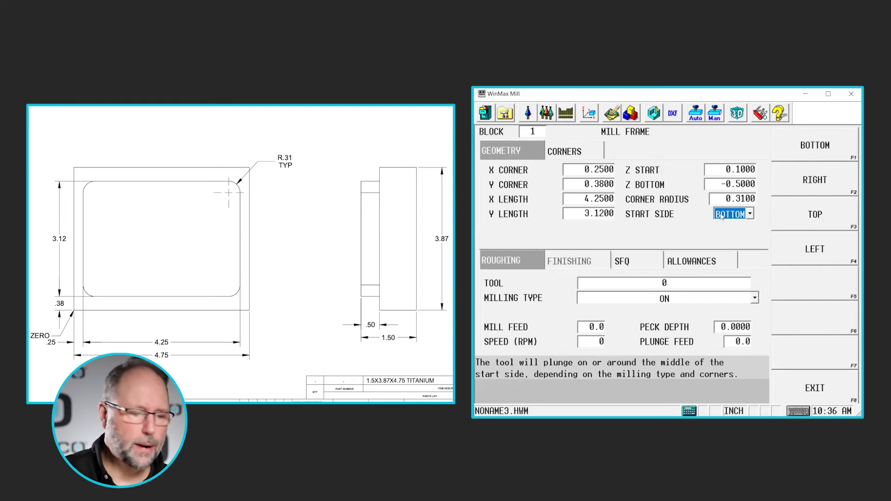
{"action": "left_click", "coordinate": [671, 284]}
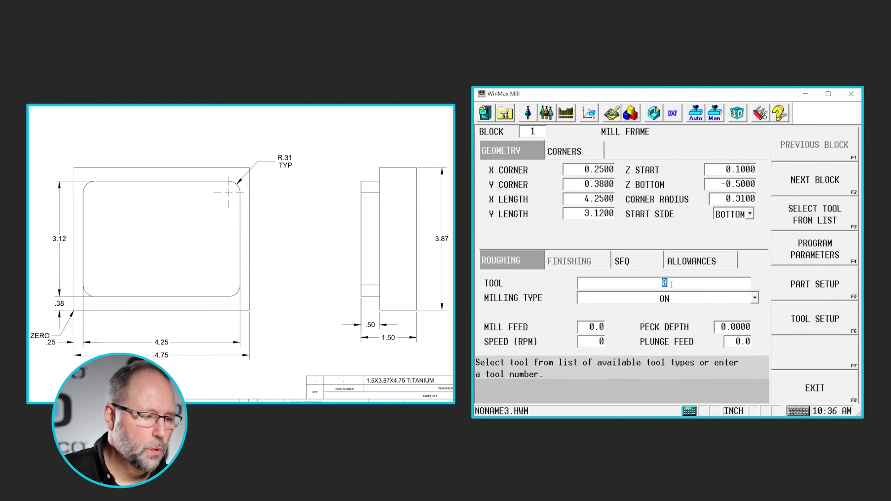
Step: Rough with tool 101 milling OUTSIDE, using 0.25 peck depth and 10.0 plunge feed
{"action": "type", "text": "1"}
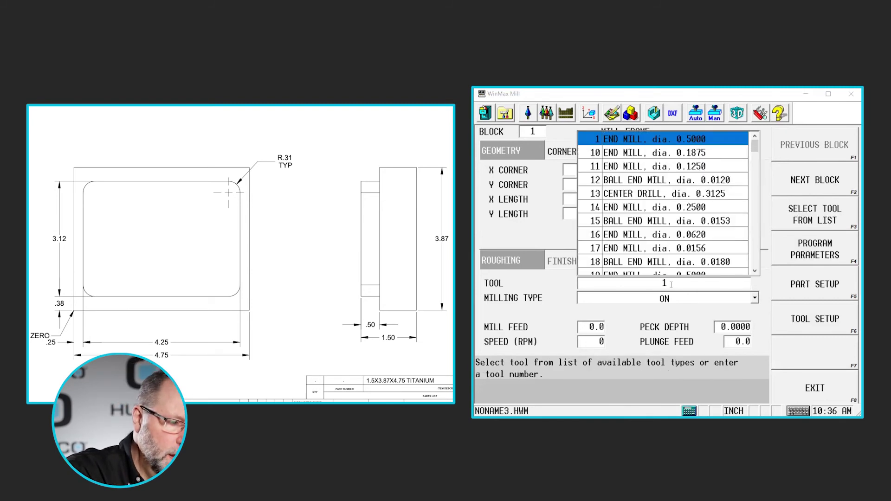
{"action": "type", "text": "0"}
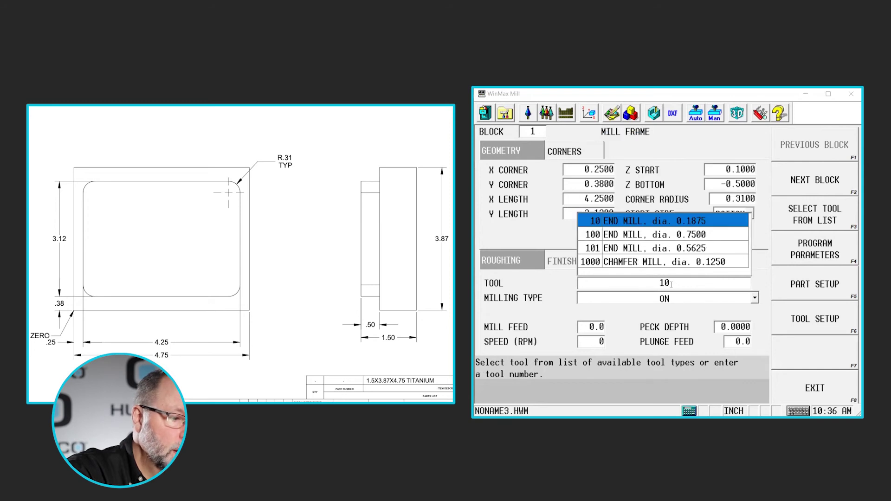
{"action": "type", "text": "1"}
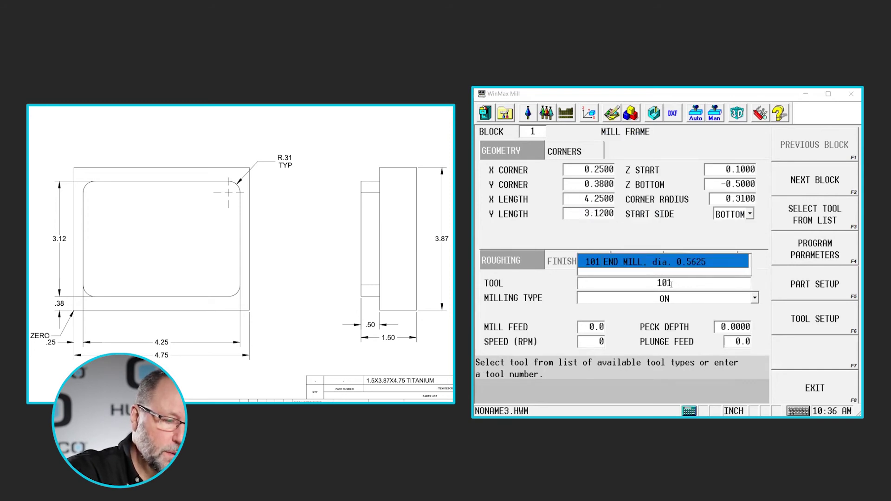
{"action": "key", "text": "Return"}
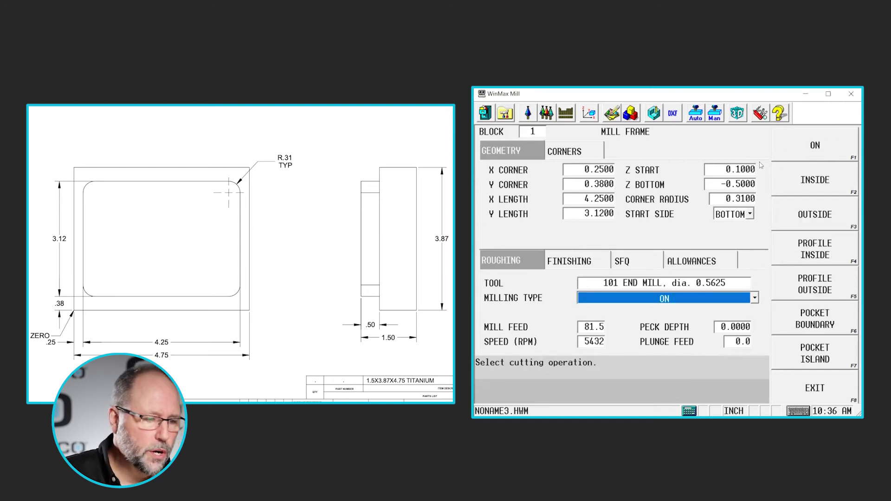
{"action": "left_click", "coordinate": [820, 225]}
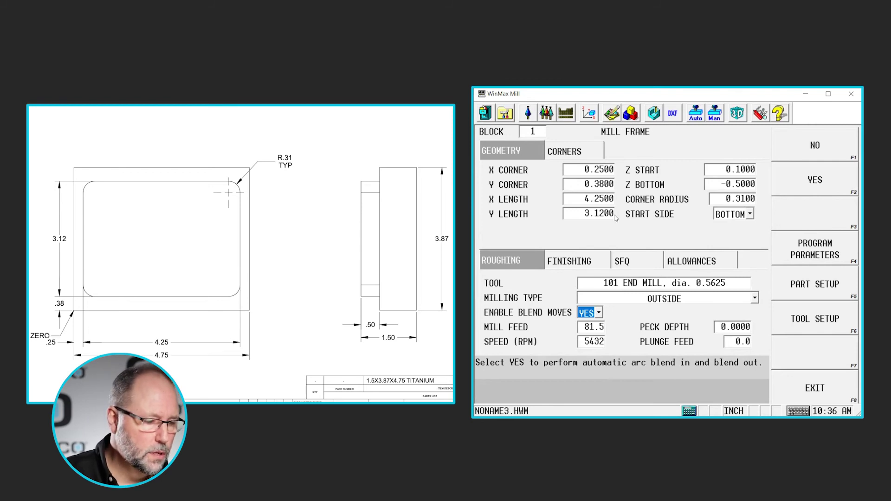
{"action": "left_click", "coordinate": [720, 325]}
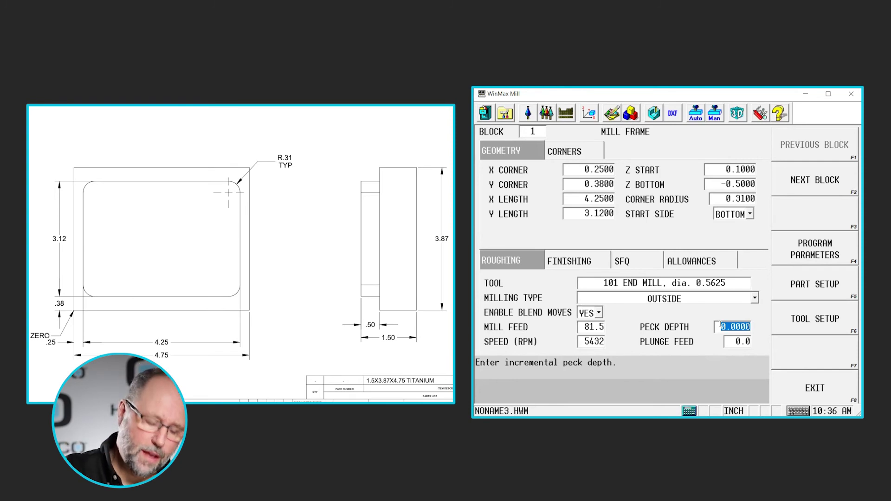
{"action": "type", "text": ".25"}
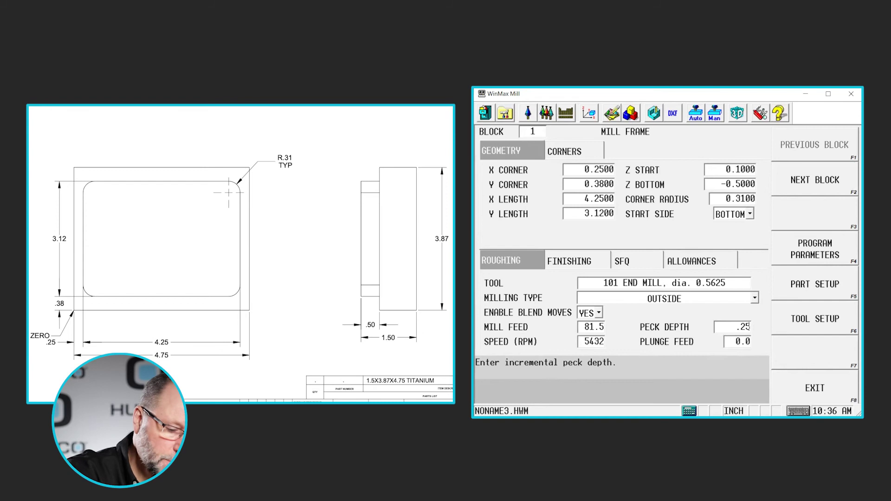
{"action": "key", "text": "Return"}
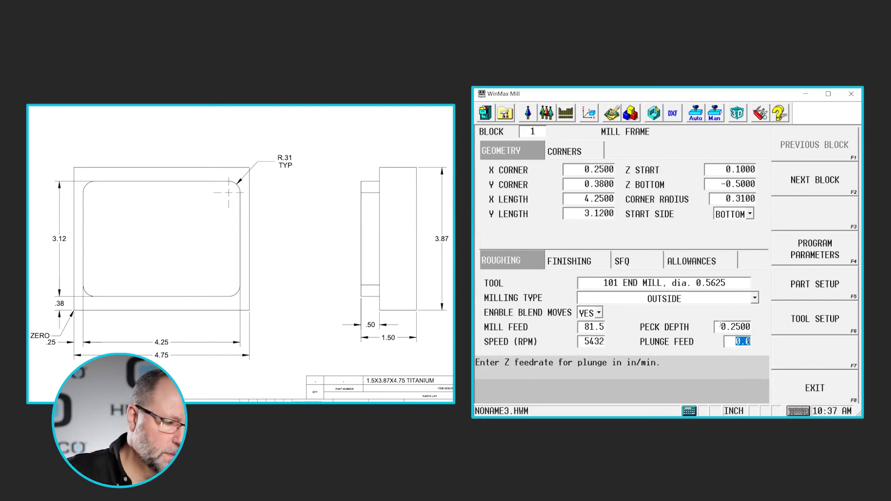
{"action": "type", "text": "10"}
{"action": "key", "text": "Return"}
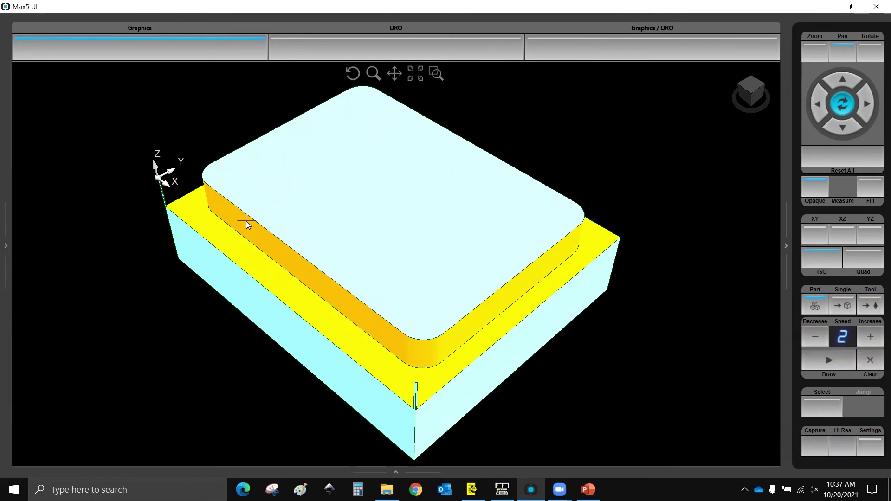
{"action": "left_click_drag", "start_coordinate": [246, 224], "coordinate": [333, 302]}
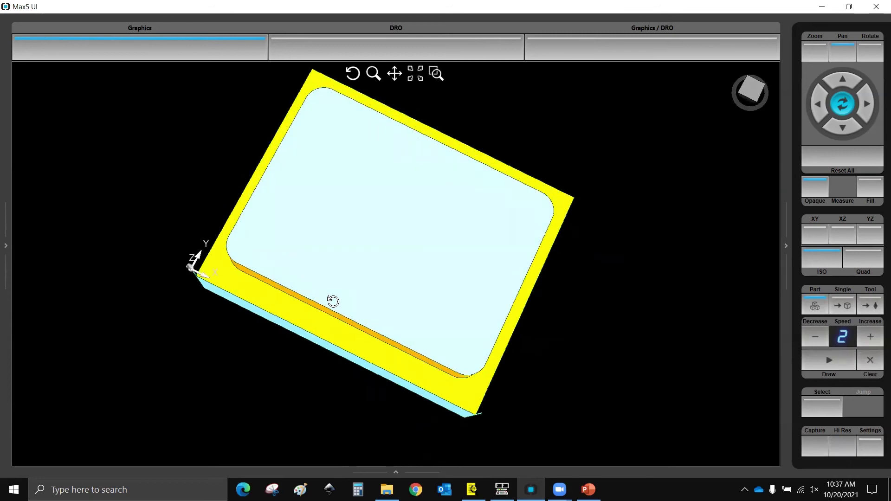
{"action": "left_click_drag", "start_coordinate": [333, 301], "coordinate": [287, 237]}
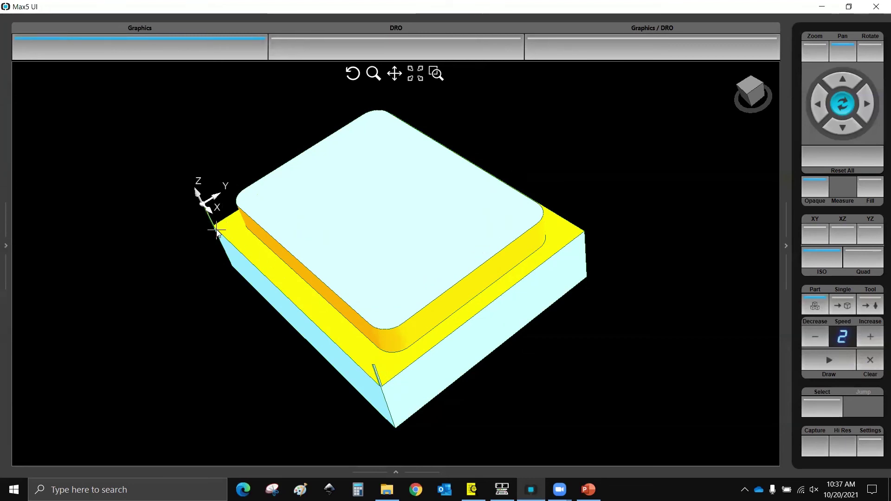
{"action": "scroll", "coordinate": [393, 261], "scroll_direction": "down", "scroll_amount": 1}
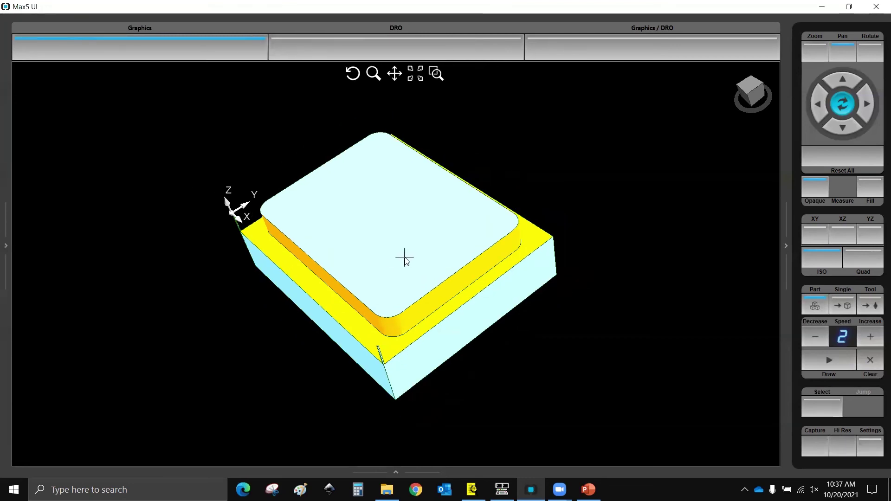
{"action": "left_click_drag", "start_coordinate": [404, 256], "coordinate": [439, 275]}
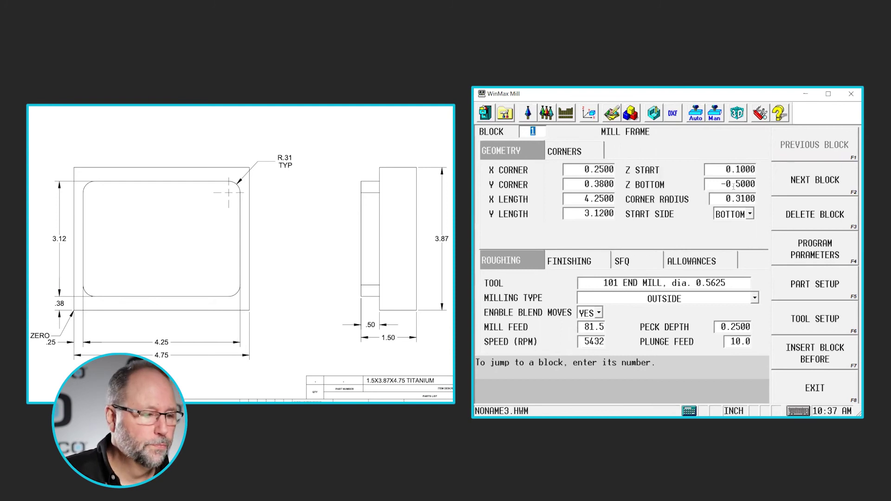
Step: Switch the milling type to PROFILE OUTSIDE with a max offset of 1.0
{"action": "left_click", "coordinate": [754, 298]}
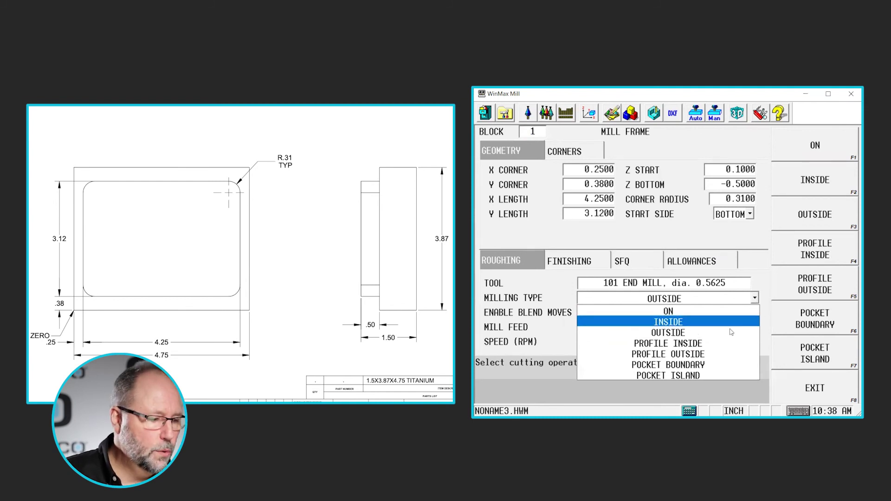
{"action": "left_click", "coordinate": [677, 355]}
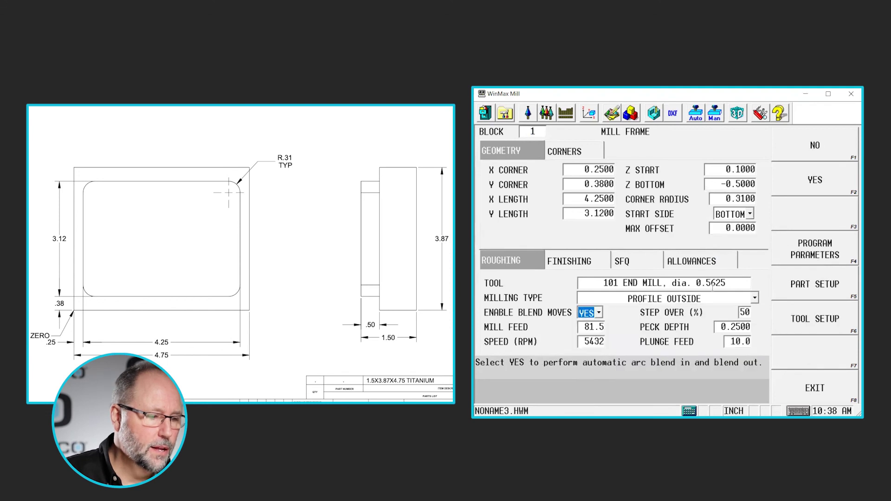
{"action": "left_click", "coordinate": [721, 228]}
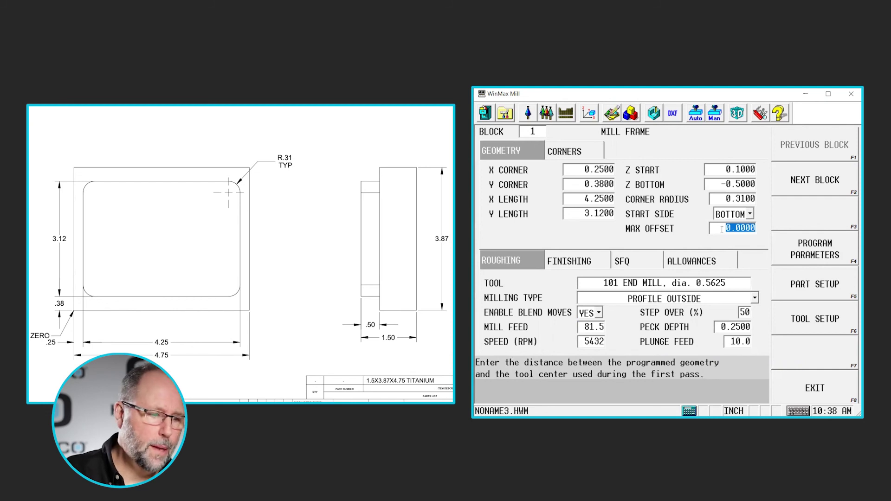
{"action": "type", "text": "1"}
{"action": "key", "text": "Return"}
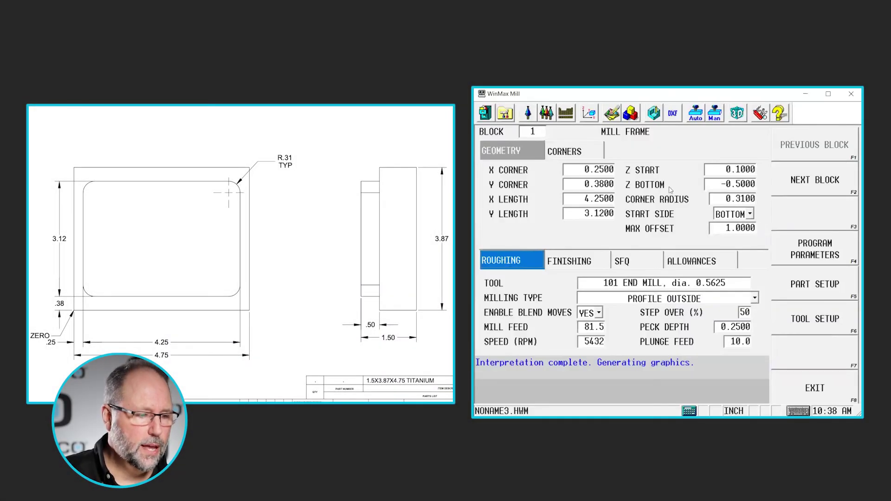
{"action": "left_click", "coordinate": [648, 302]}
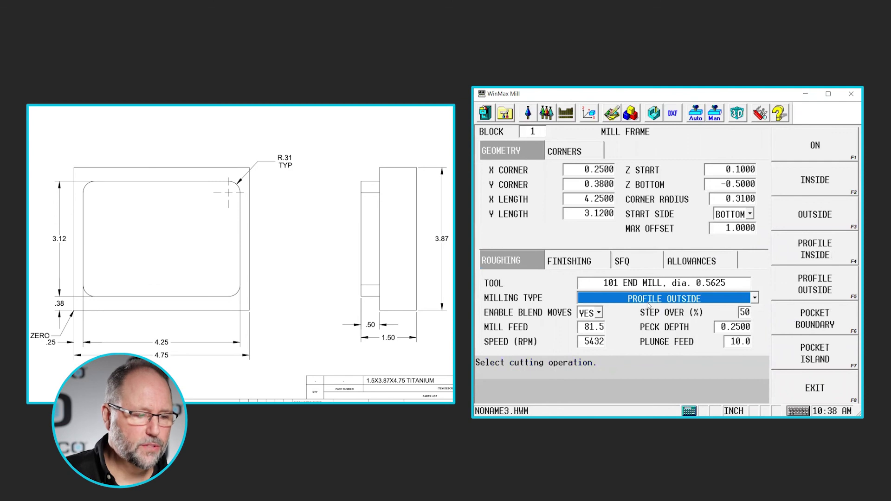
{"action": "key", "text": "Return"}
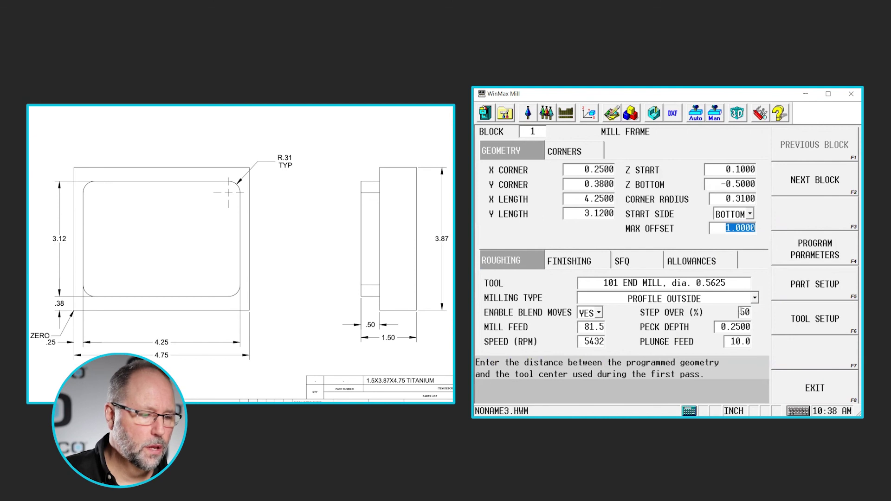
{"action": "left_click", "coordinate": [742, 312]}
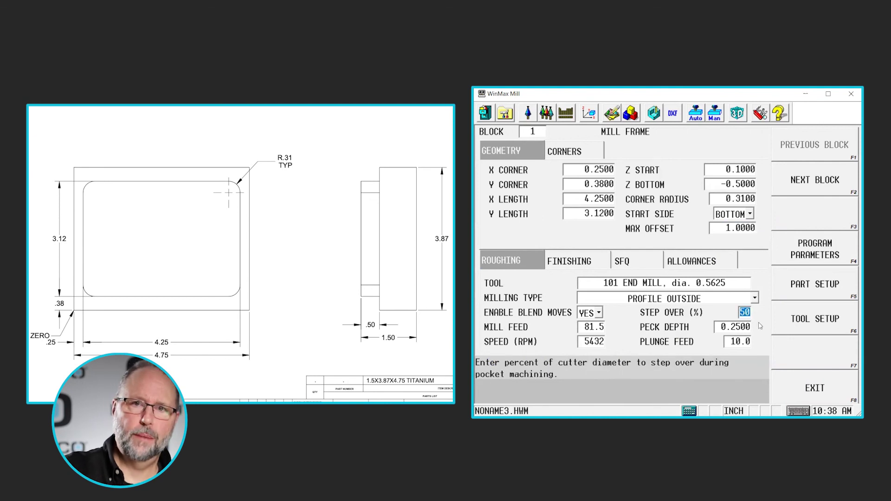